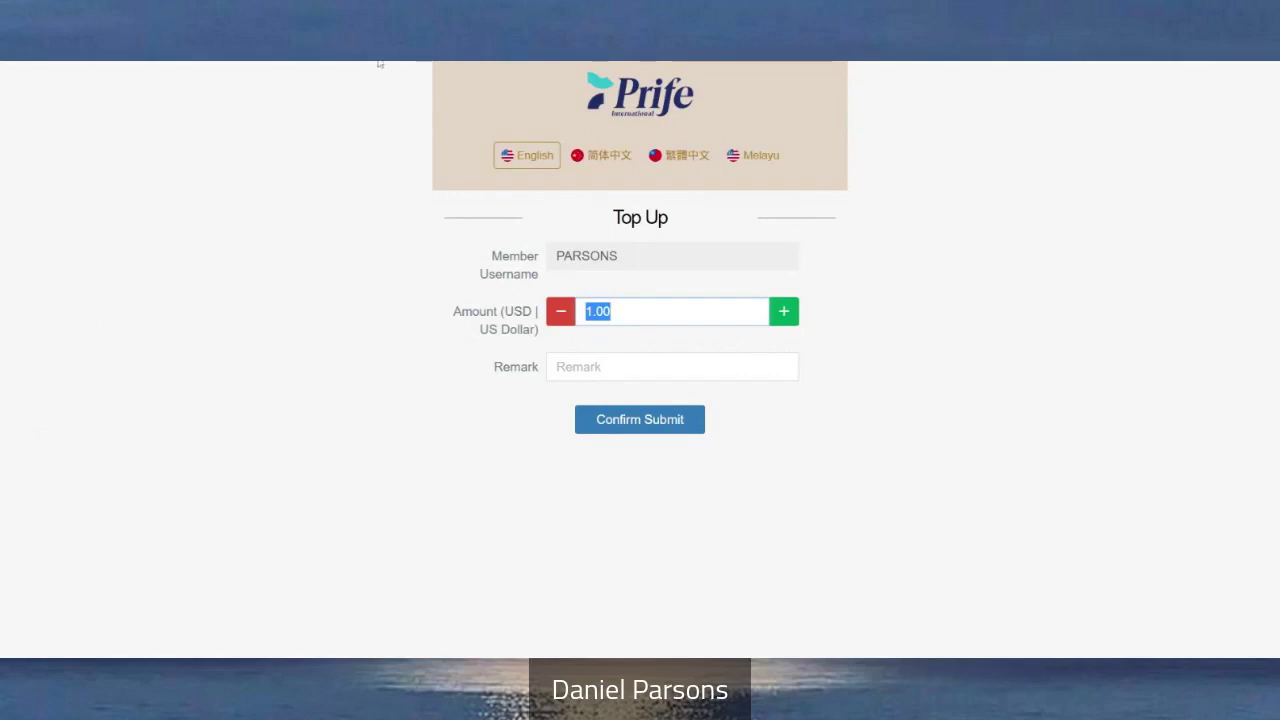
Replace the 1.00 top-up amount with 3800, leaving the remark blank
click(380, 338)
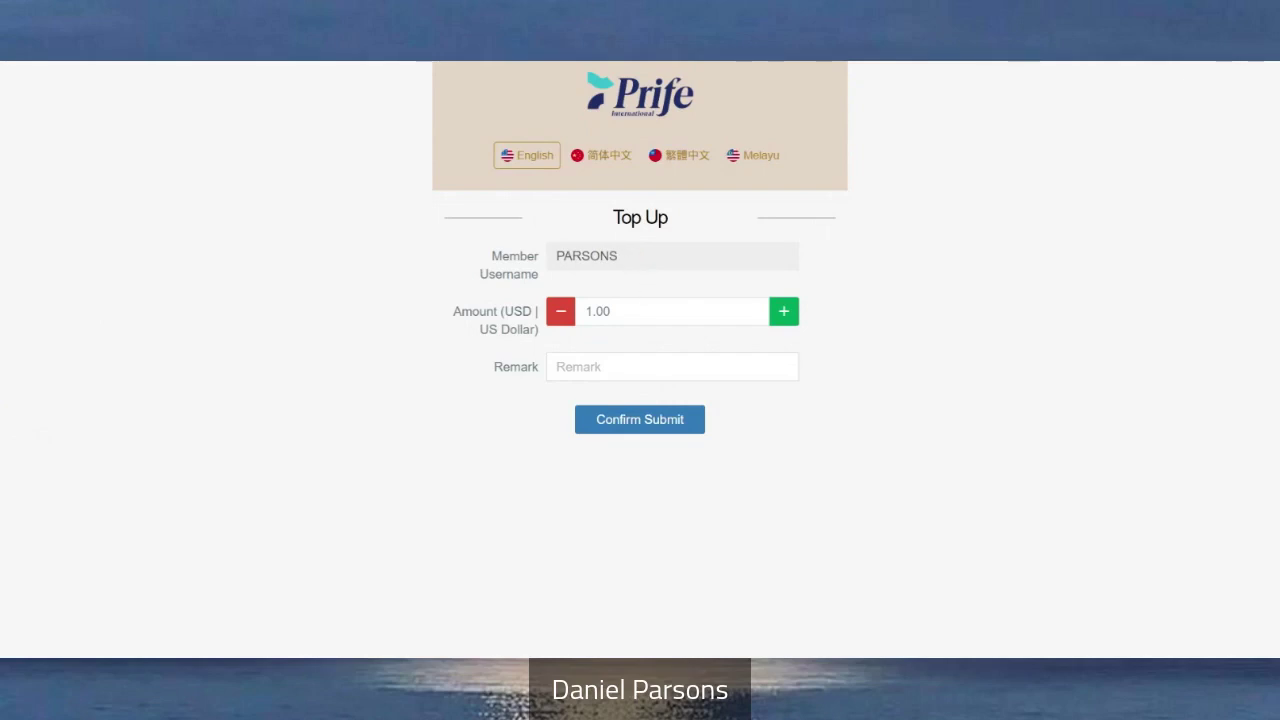
drag(610, 311, 549, 326)
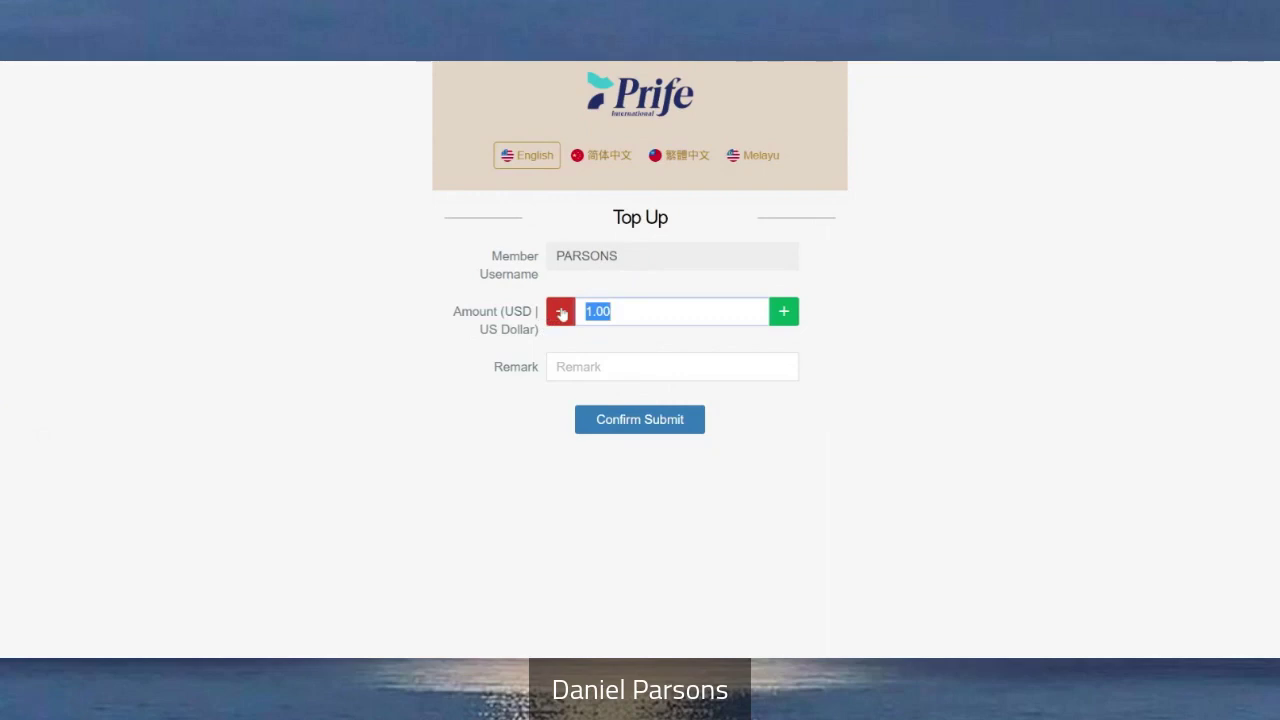
text(3800)
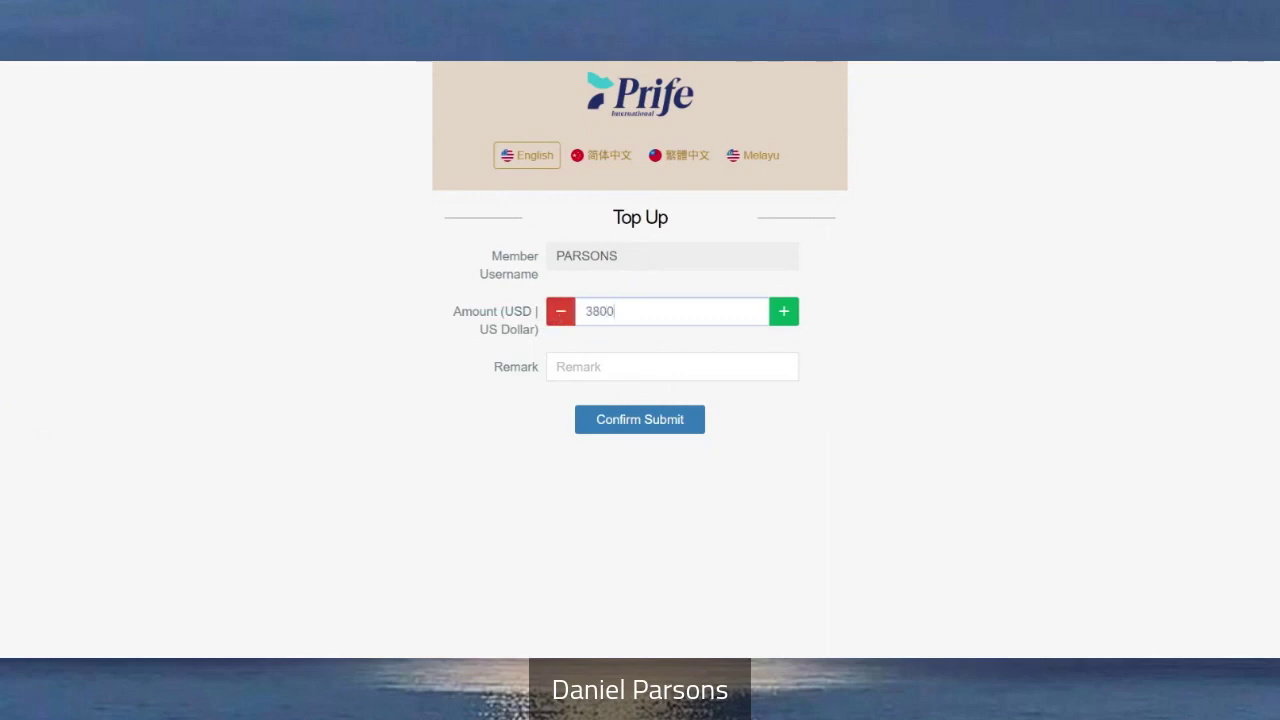
click(840, 364)
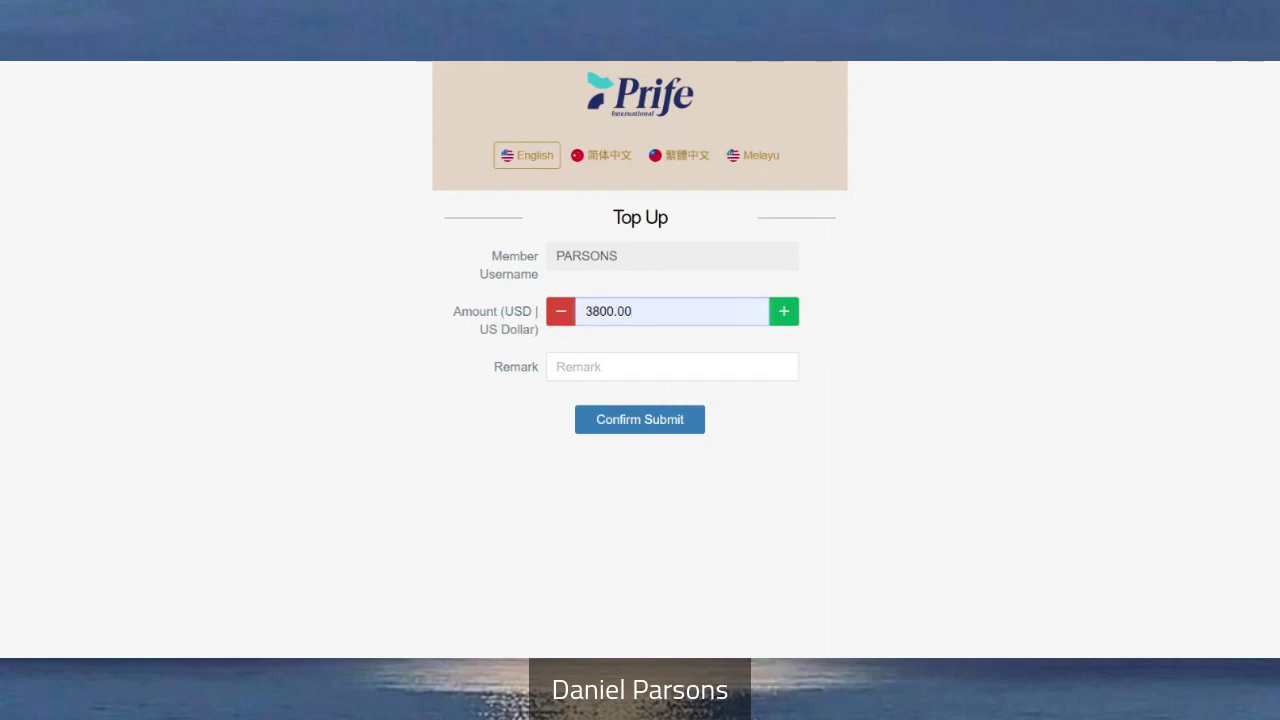
click(557, 367)
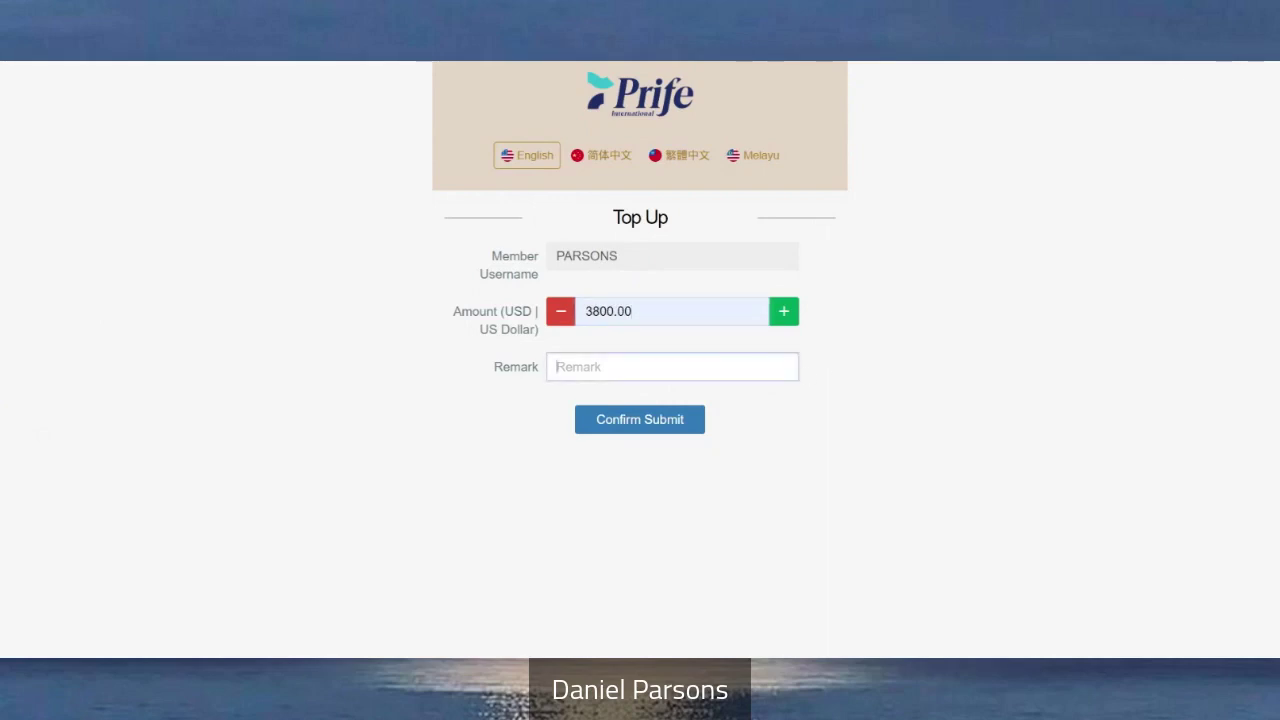
click(929, 358)
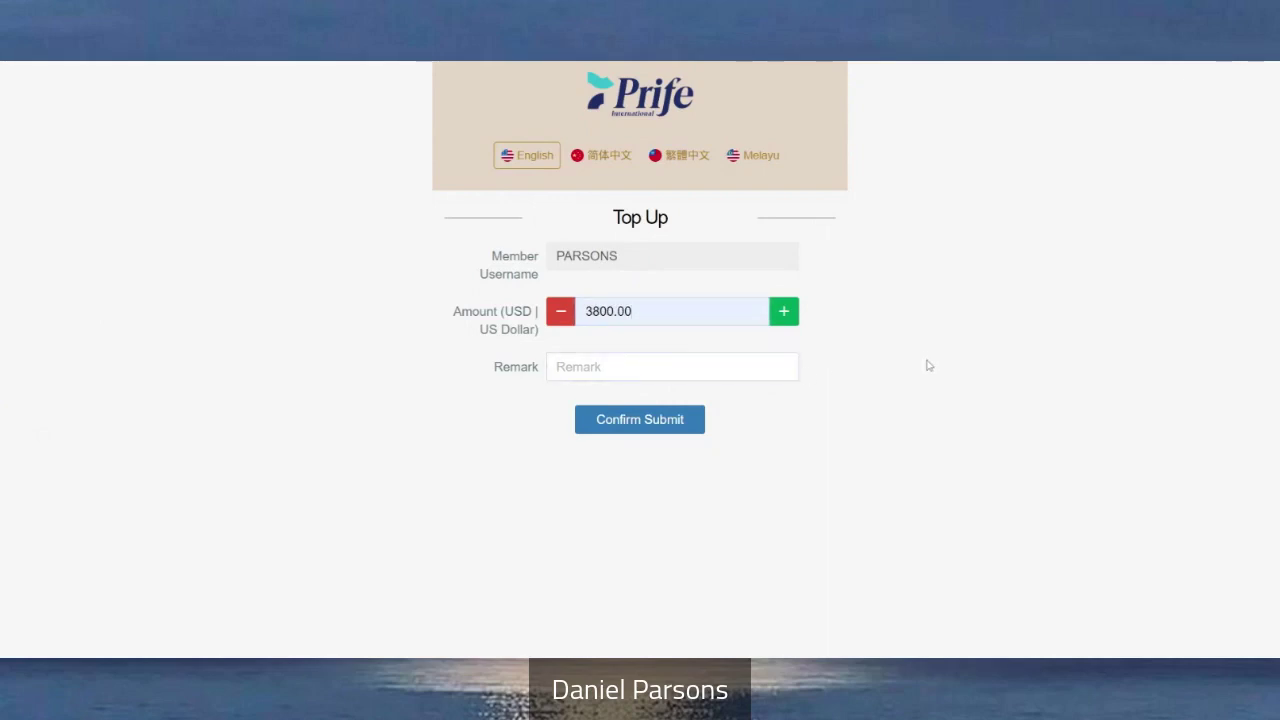
click(557, 367)
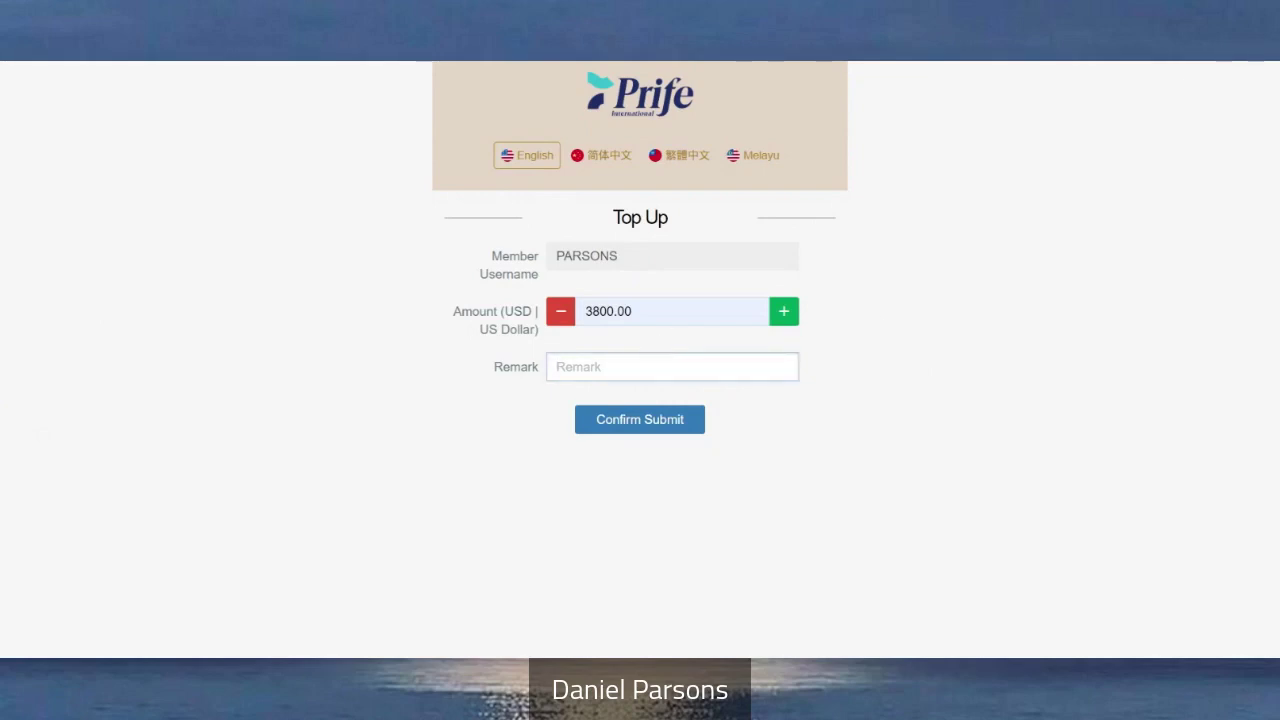
Enter the remark 'Diamond - iTera Care PRO YOUR NAME' and submit the $3,800.00 top-up
text(Diamond - iTera Care PRO -)
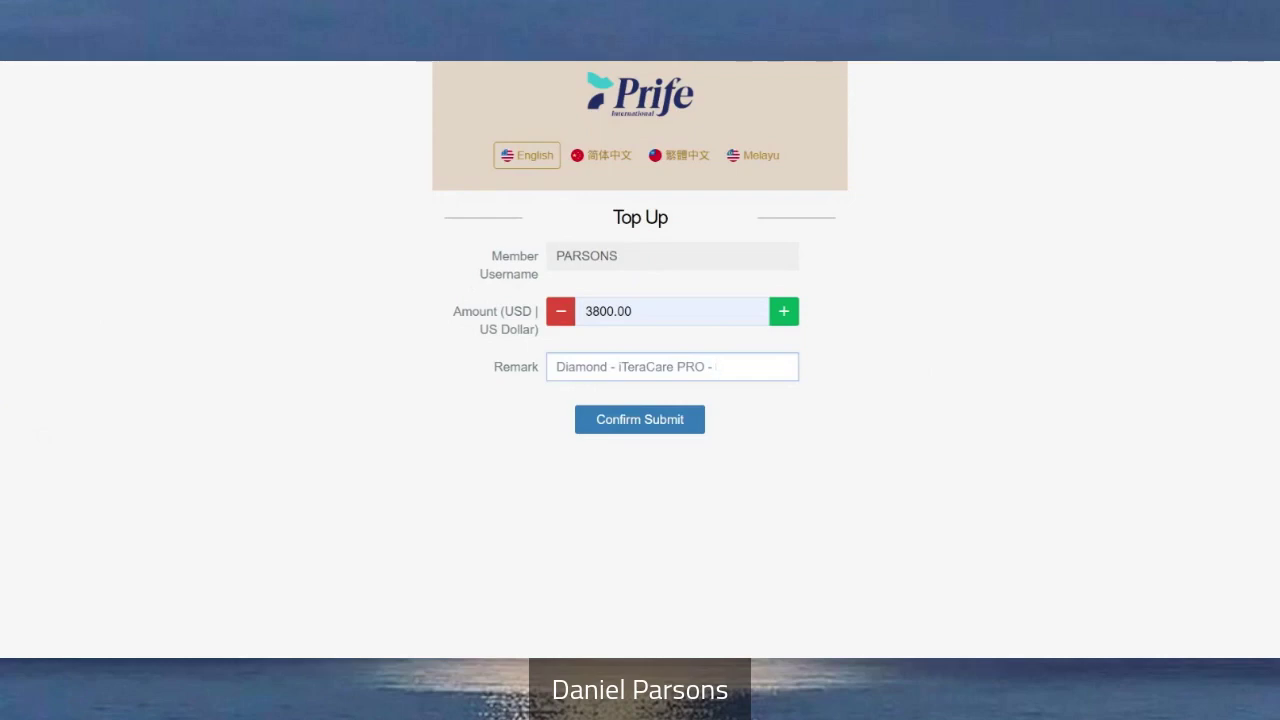
text(YOUR NAME)
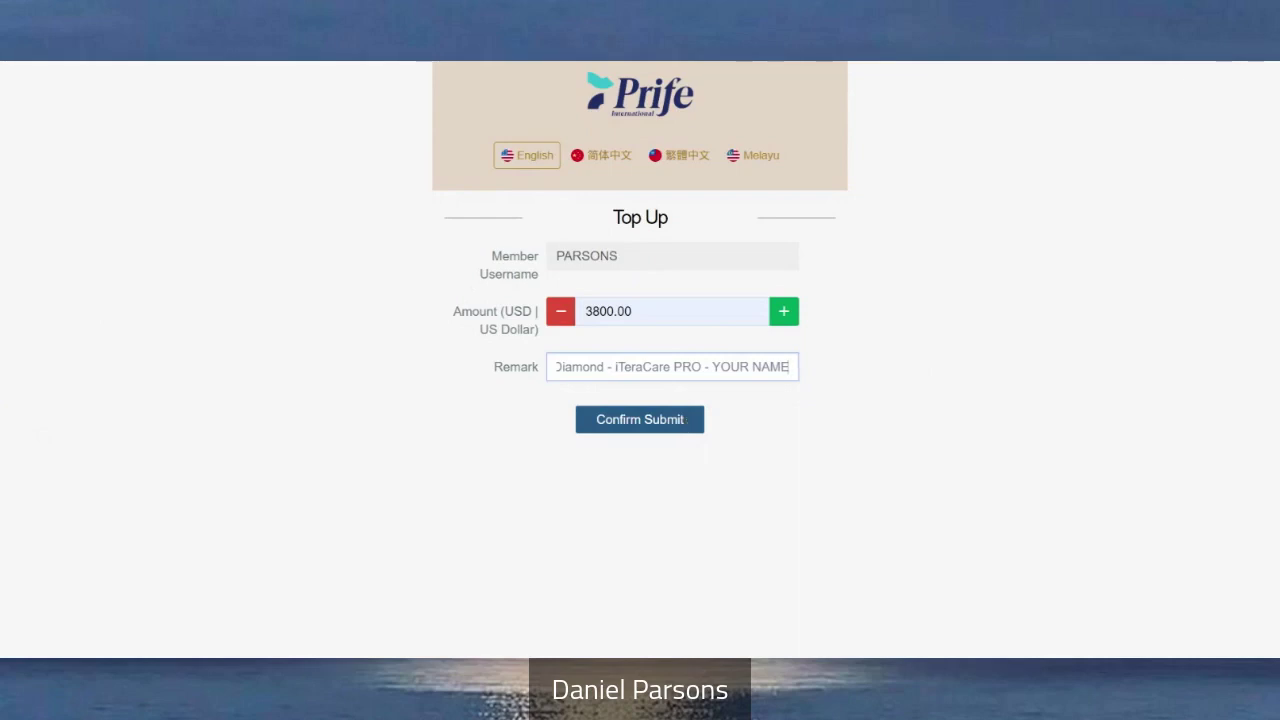
click(688, 424)
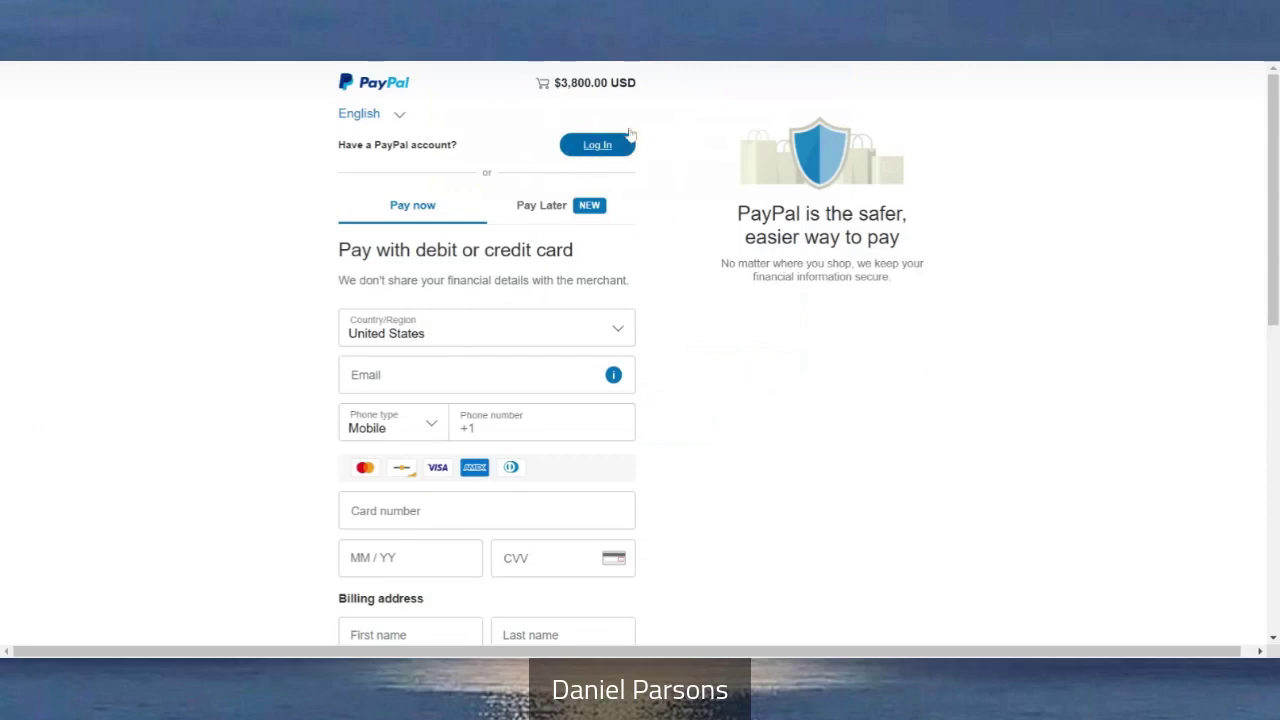
On the PayPal card checkout, change the phone type from Mobile to Home
click(480, 375)
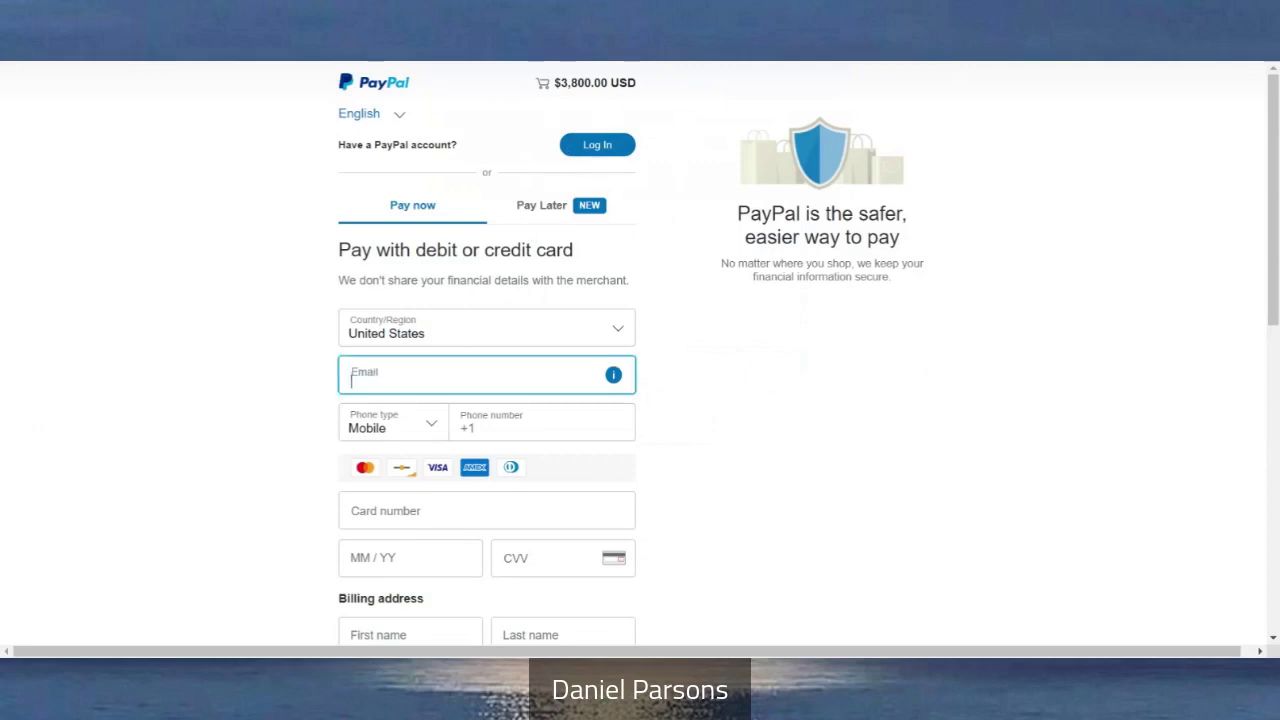
click(710, 387)
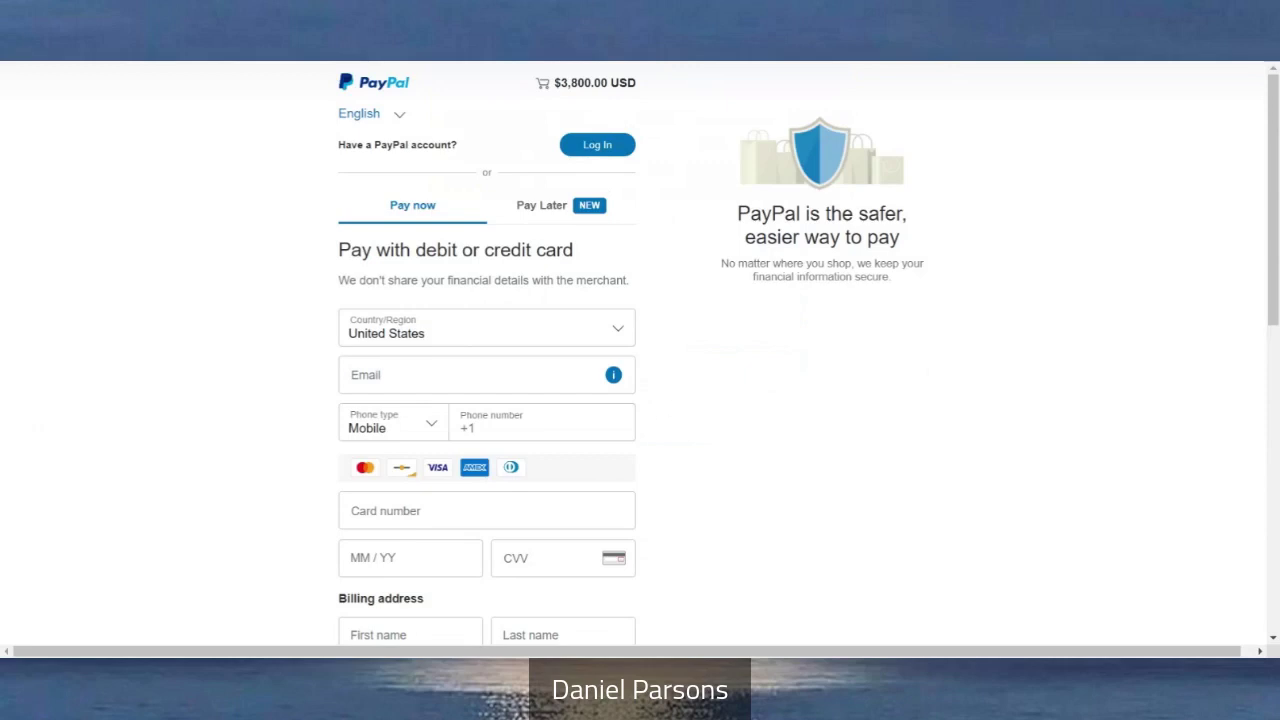
scroll(754, 238, down, 2)
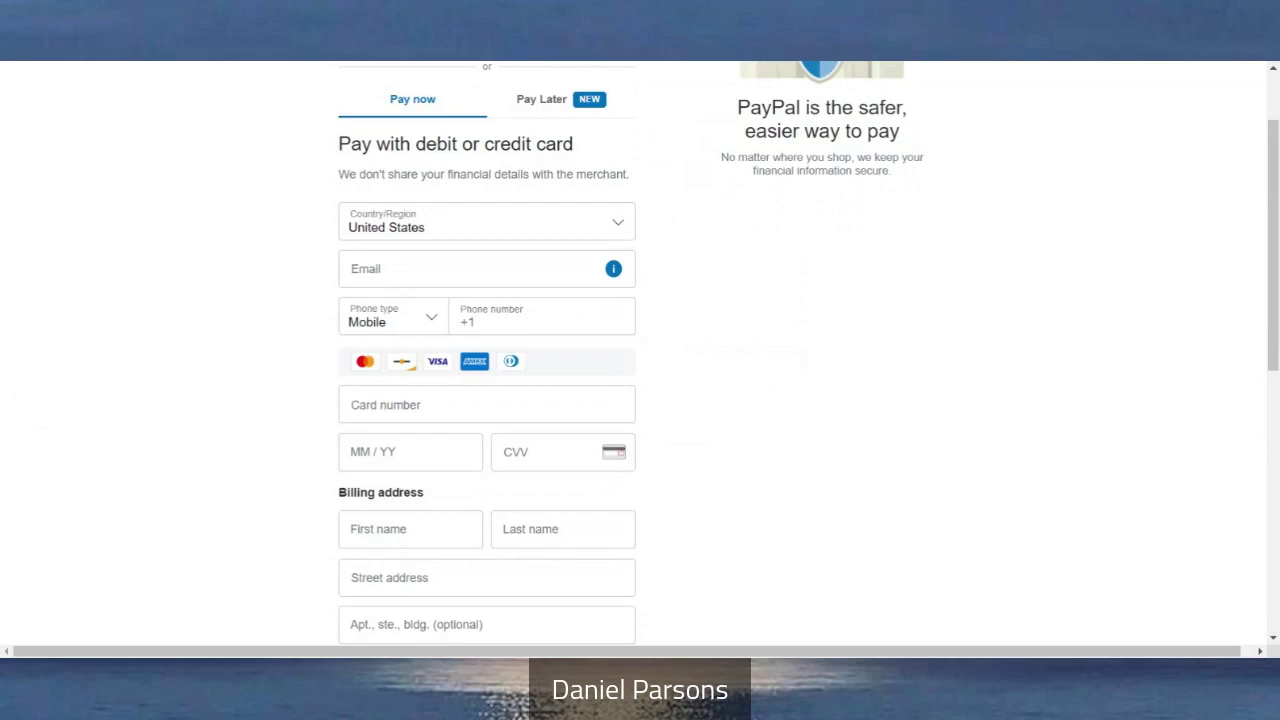
click(530, 321)
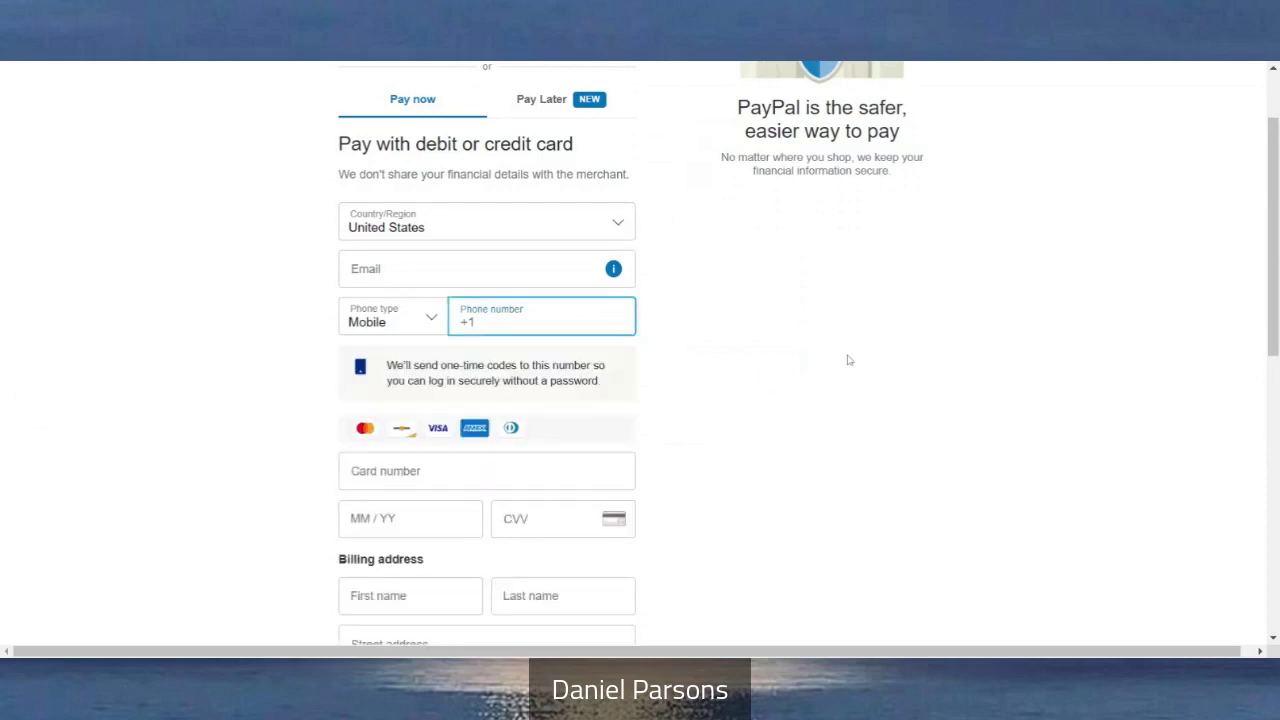
click(434, 321)
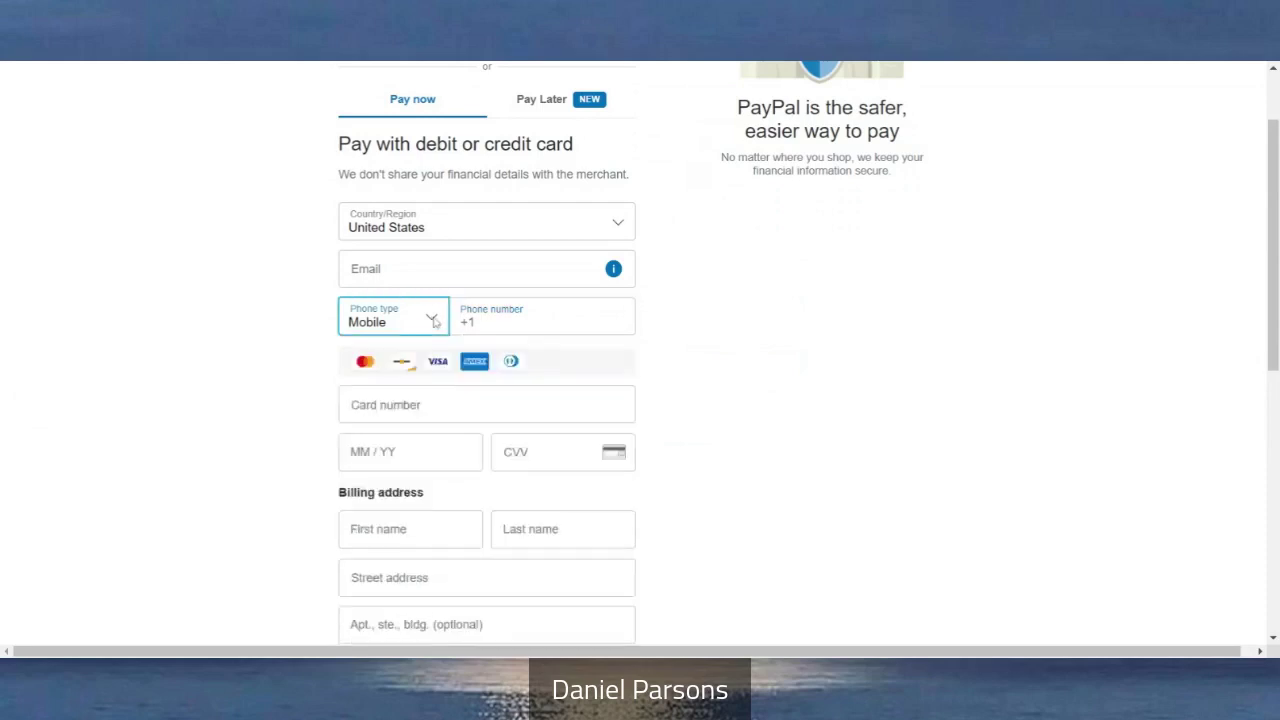
key(Down)
click(740, 377)
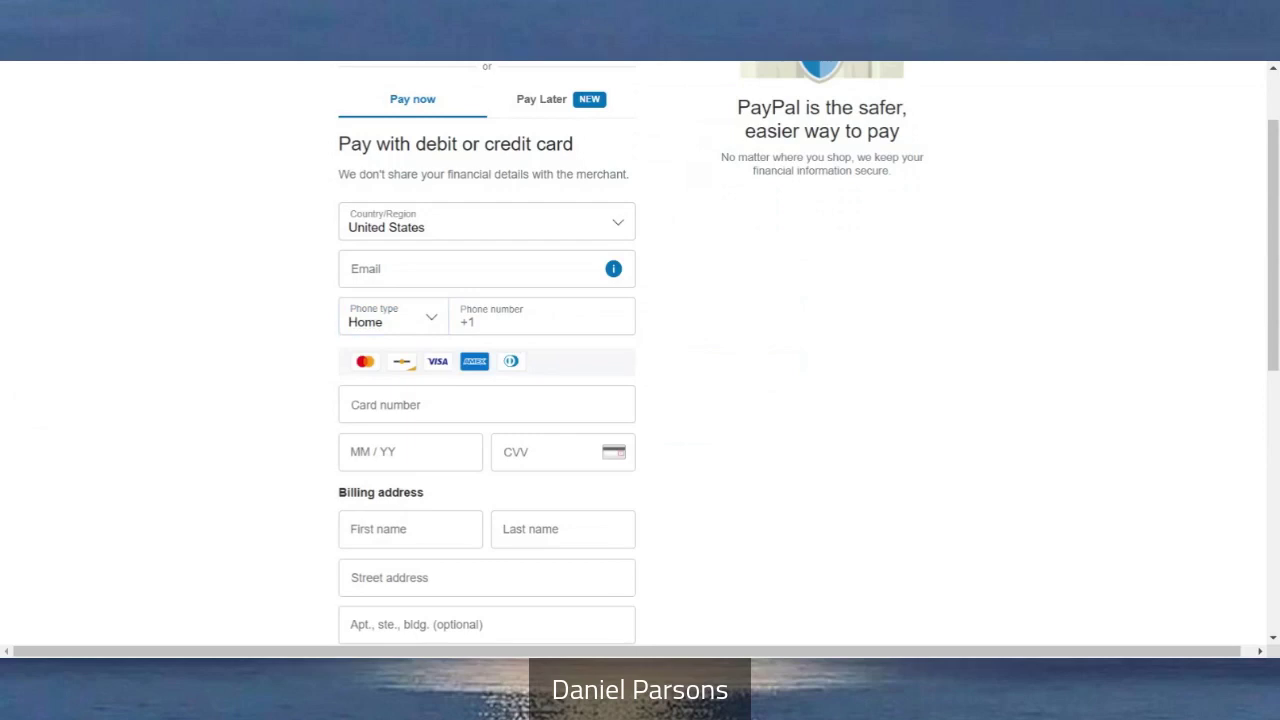
Switch off 'Save info & create your PayPal account' to keep a guest card checkout
scroll(640, 350, down, 2)
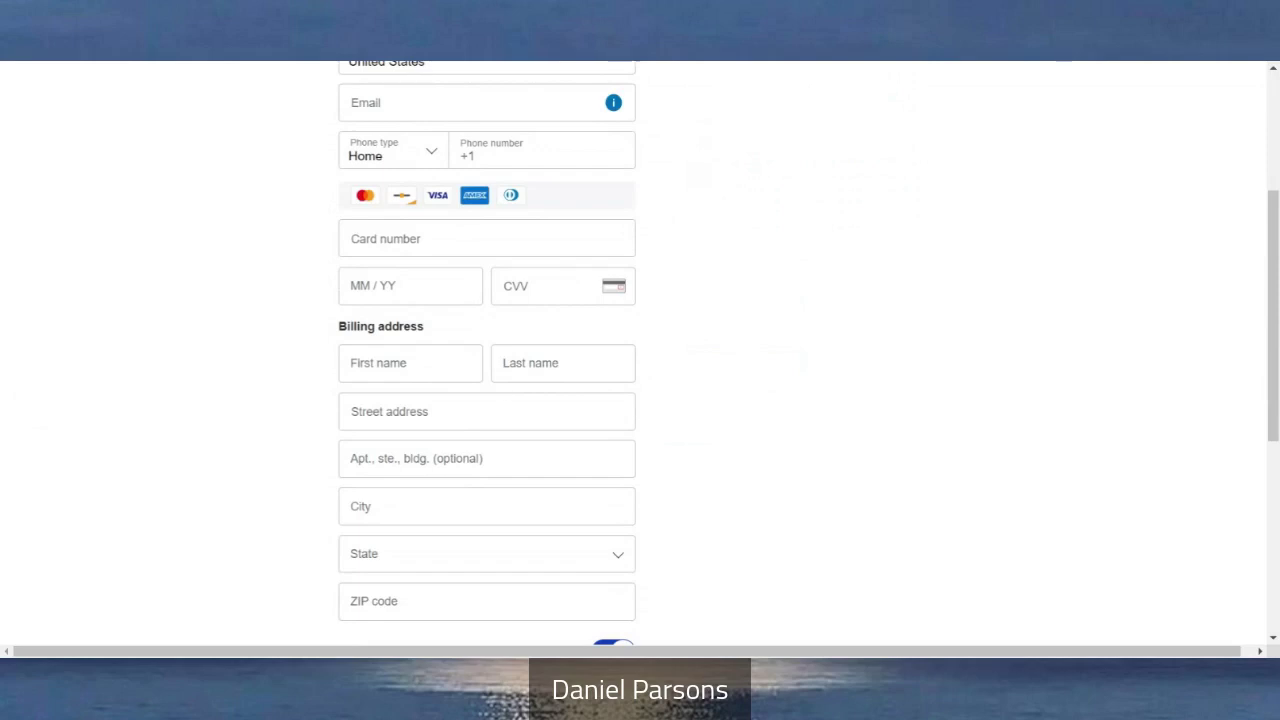
scroll(640, 350, down, 1)
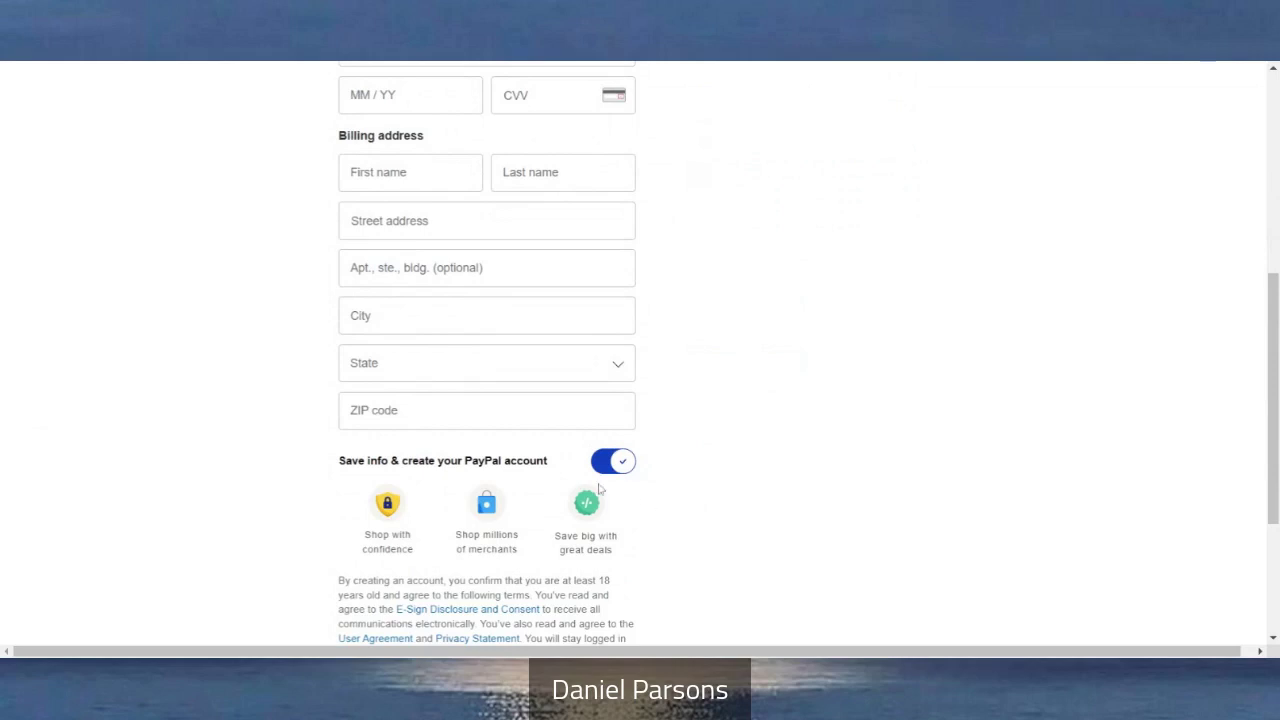
scroll(512, 128, up, 1)
scroll(640, 350, up, 4)
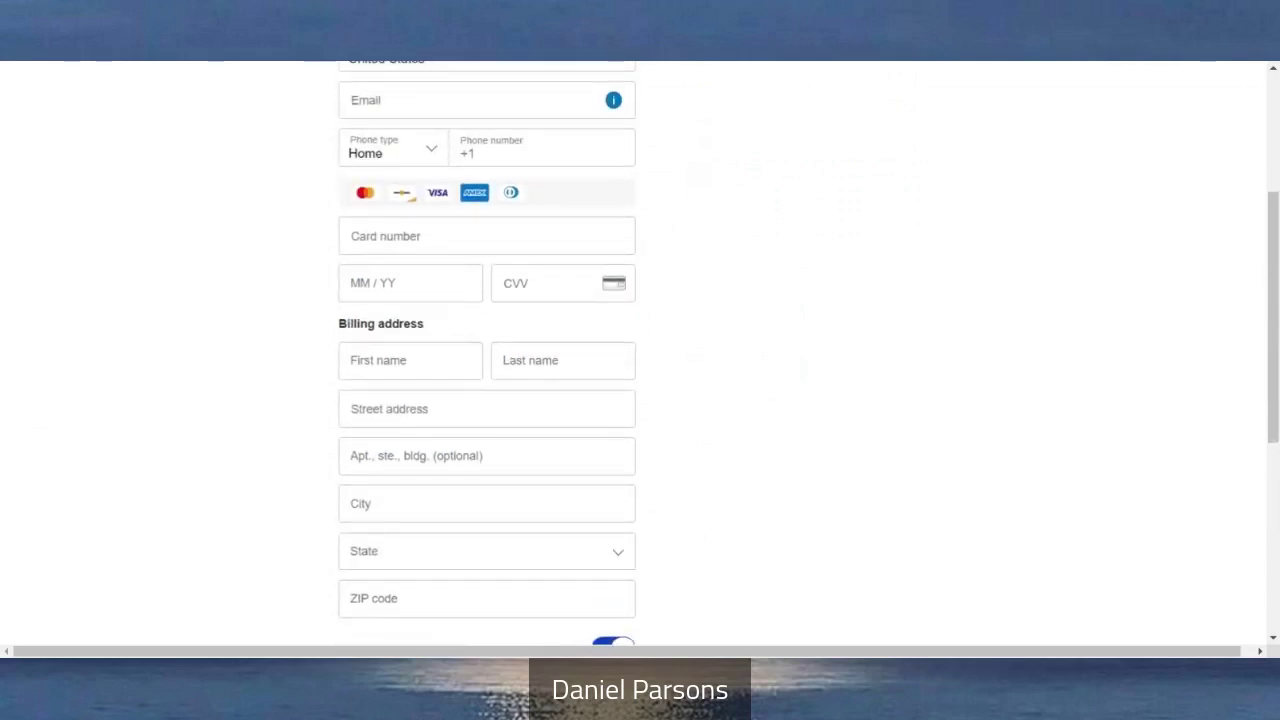
scroll(640, 350, down, 2)
scroll(597, 400, down, 3)
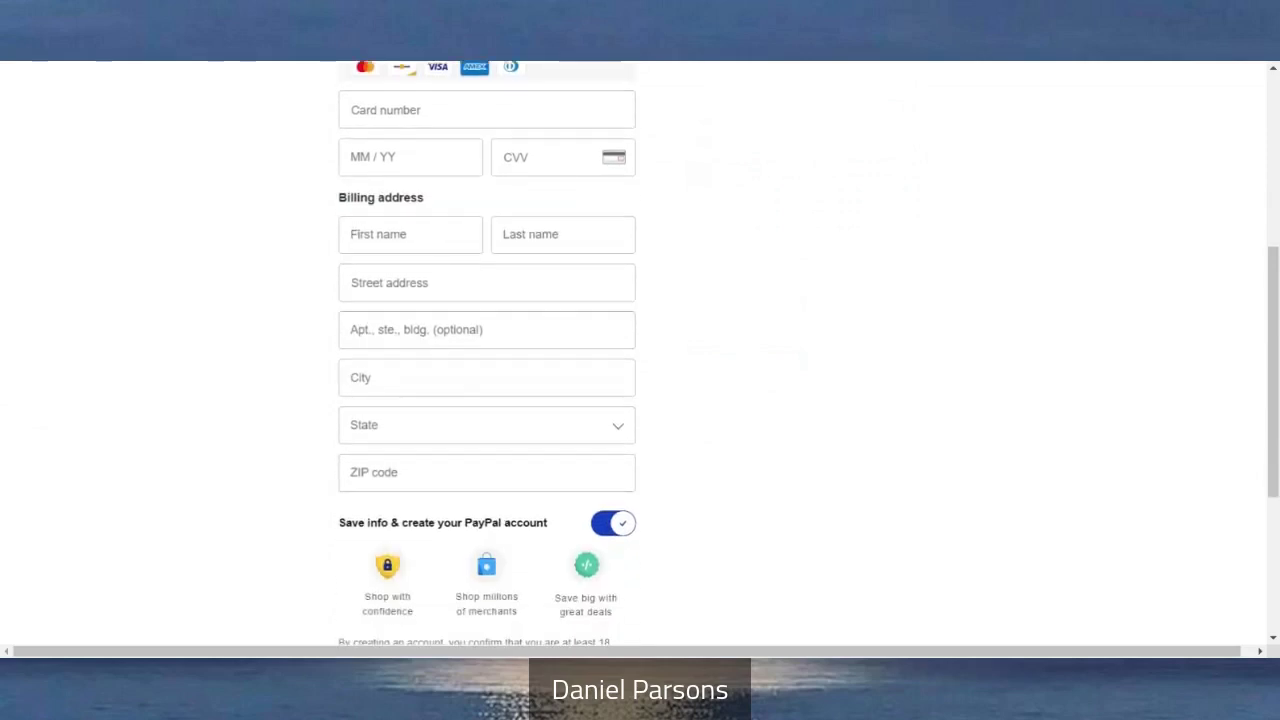
click(600, 462)
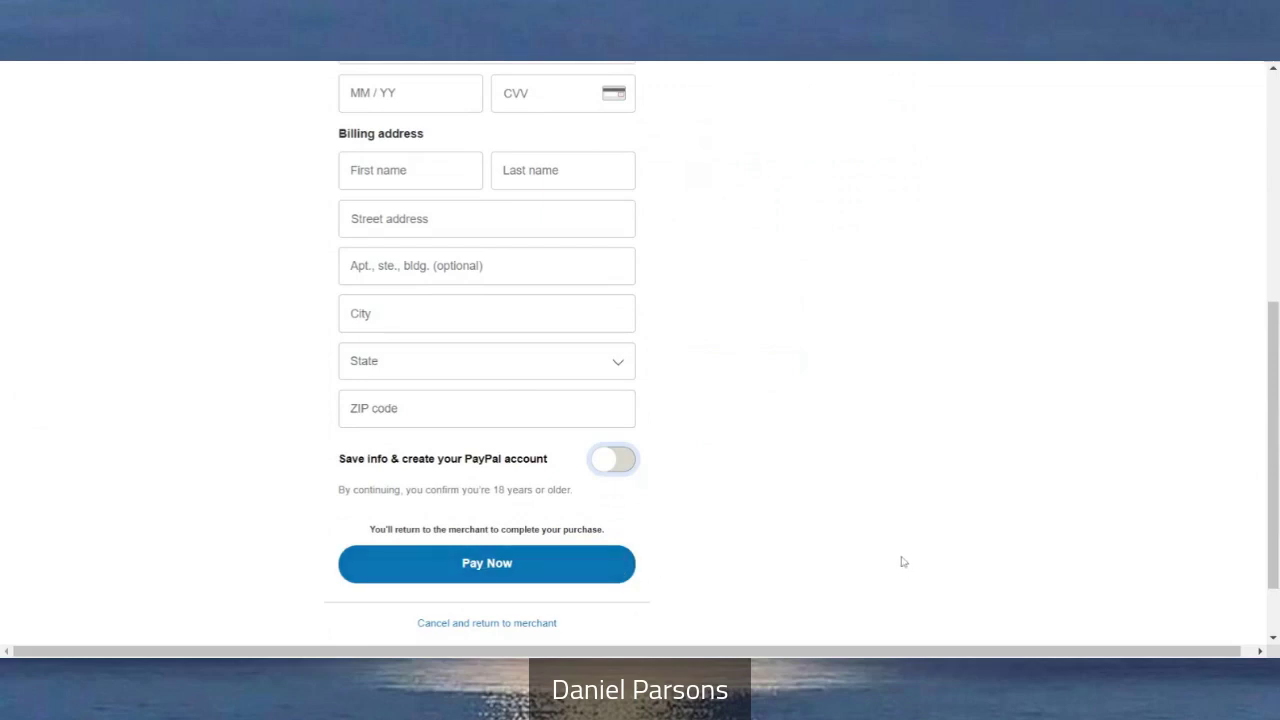
Scroll up and down through the empty PayPal card checkout form
scroll(903, 562, up, 3)
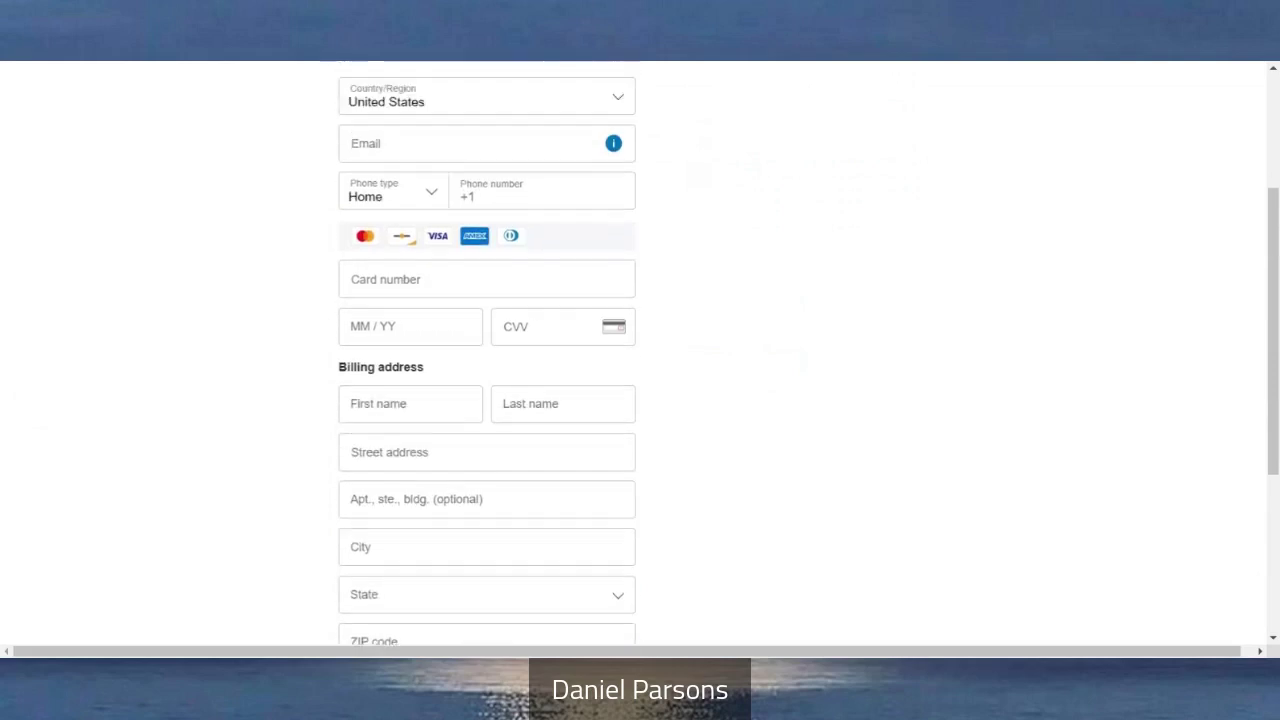
scroll(809, 353, up, 2)
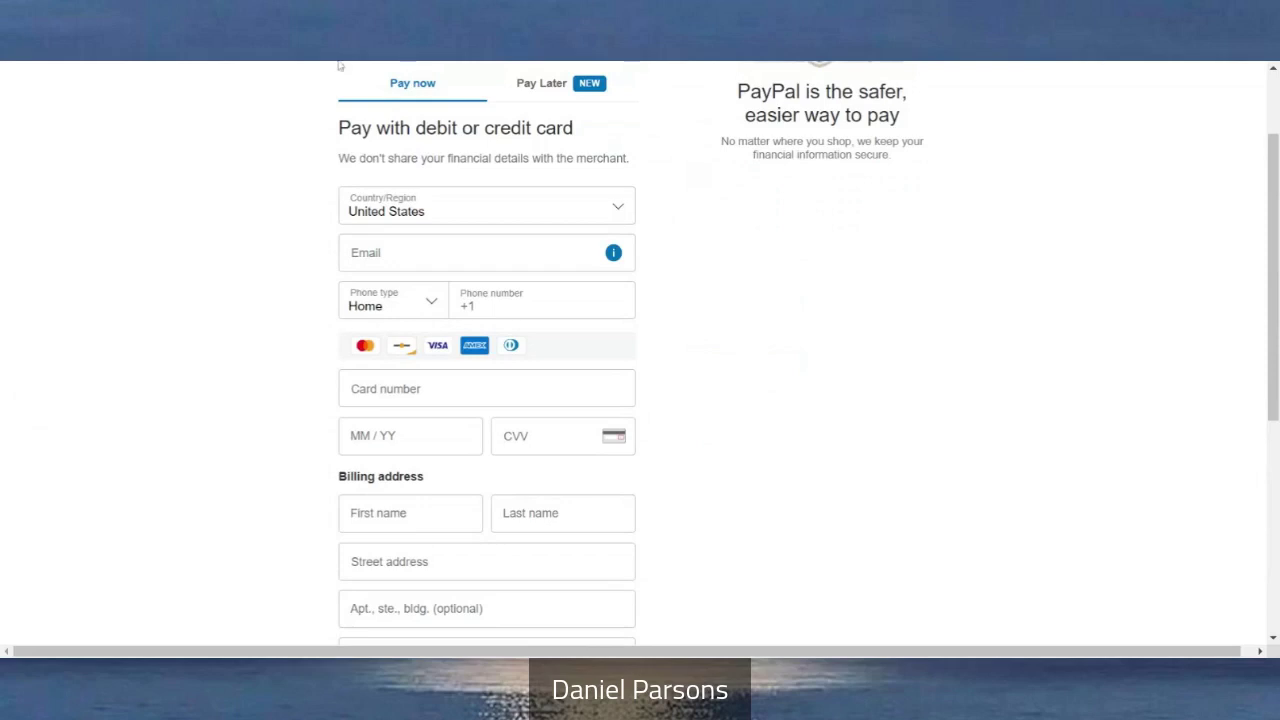
scroll(703, 343, down, 1)
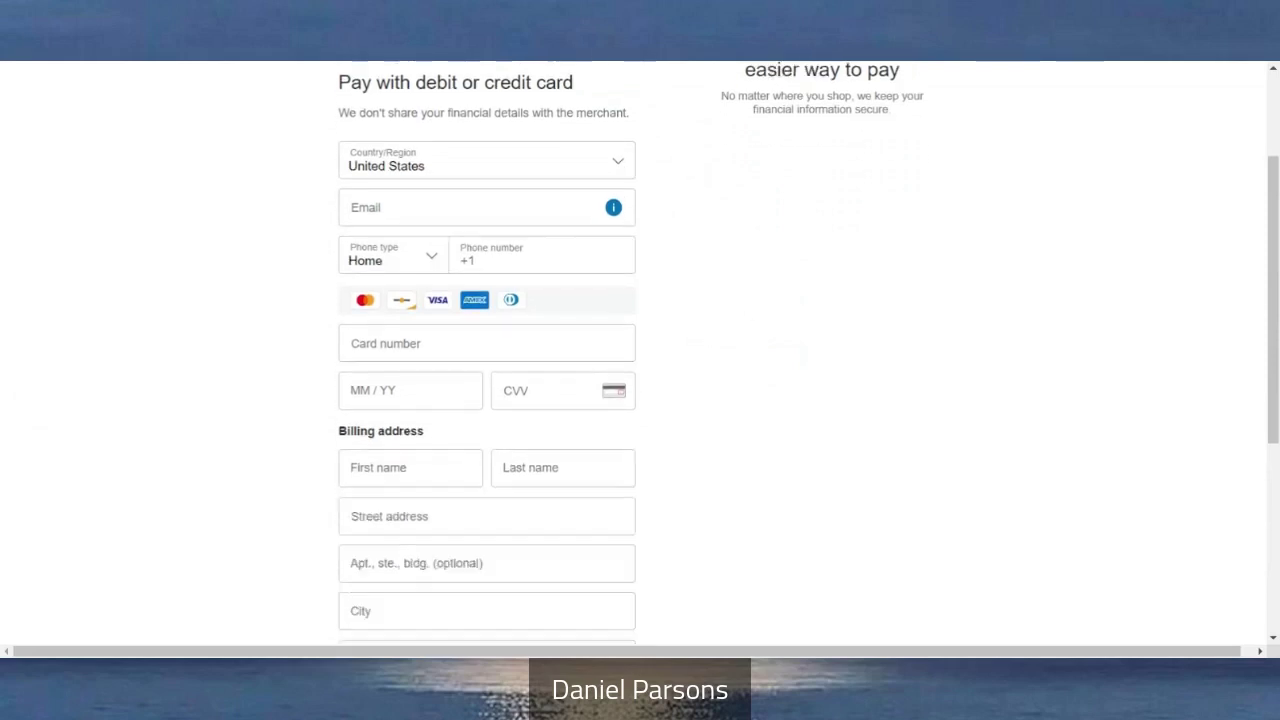
scroll(689, 471, down, 4)
scroll(689, 471, down, 3)
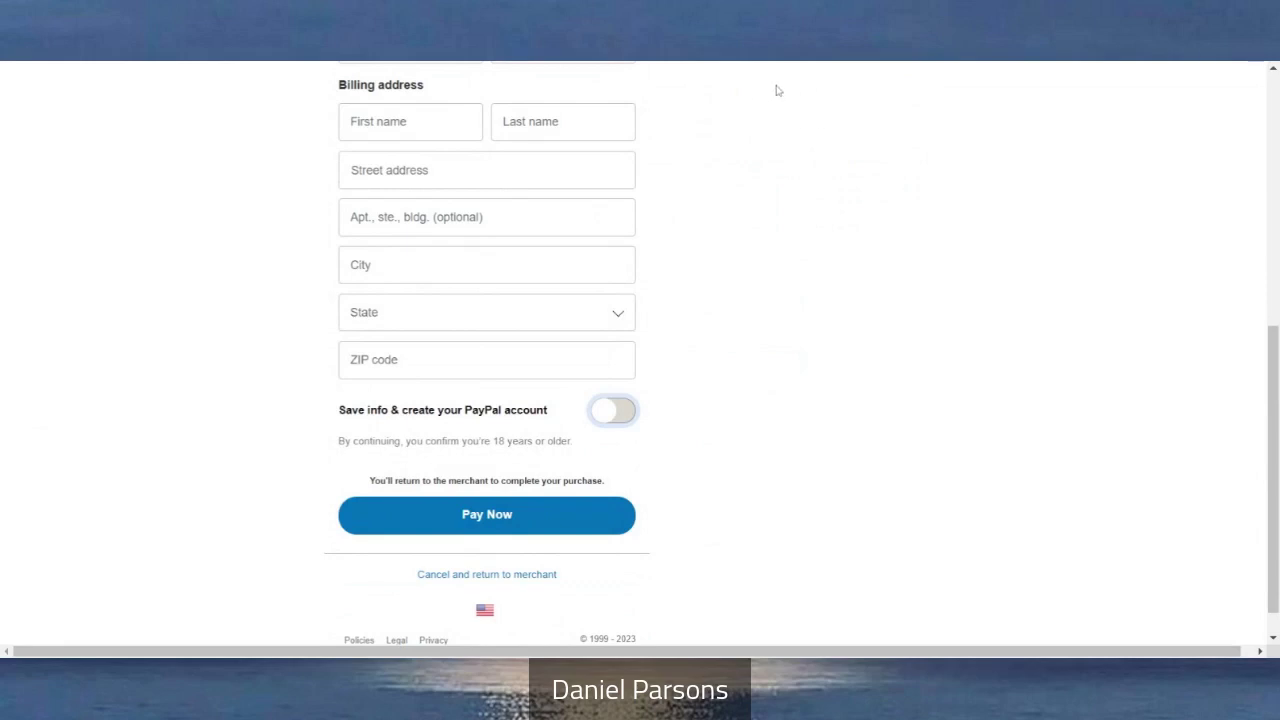
scroll(778, 90, up, 2)
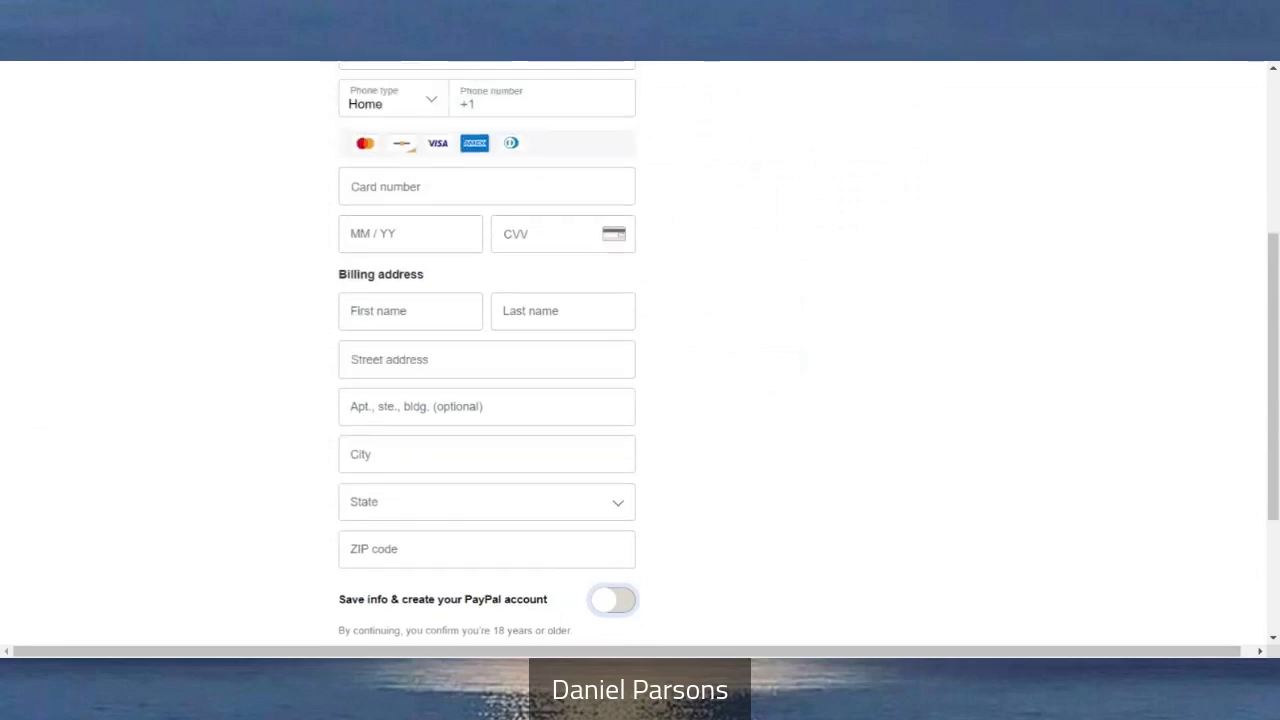
scroll(640, 350, up, 3)
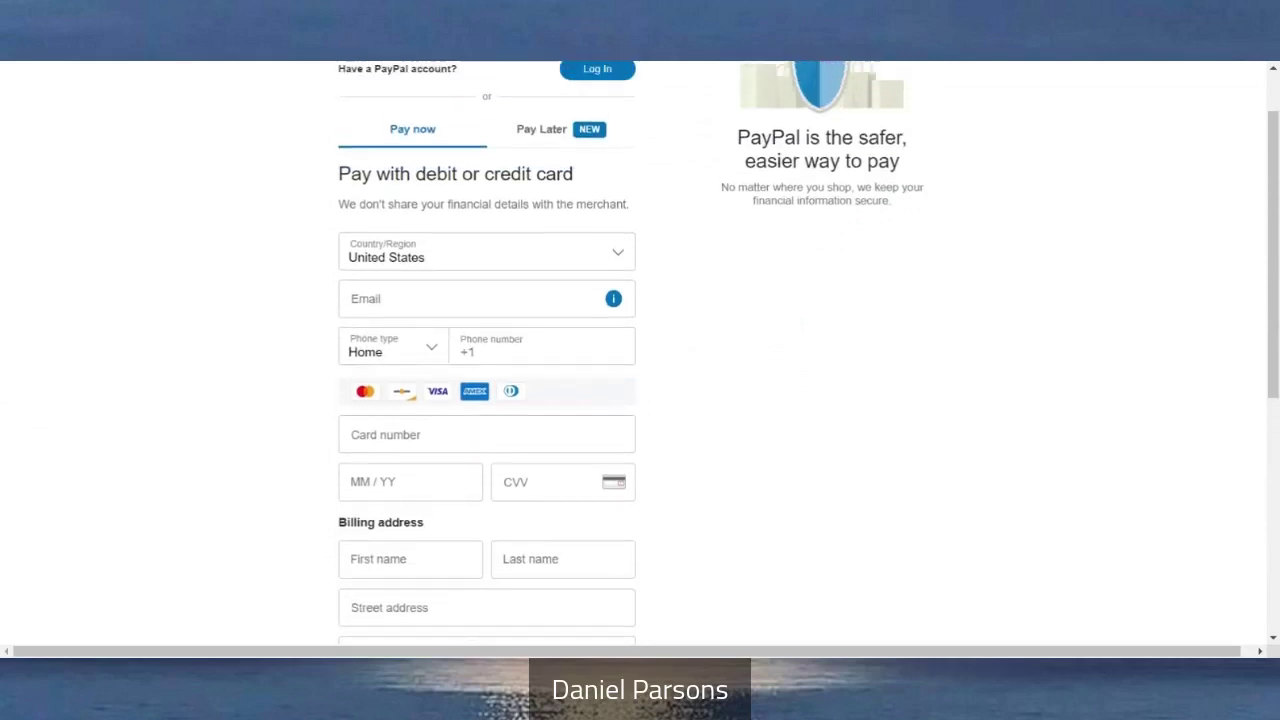
scroll(954, 234, up, 1)
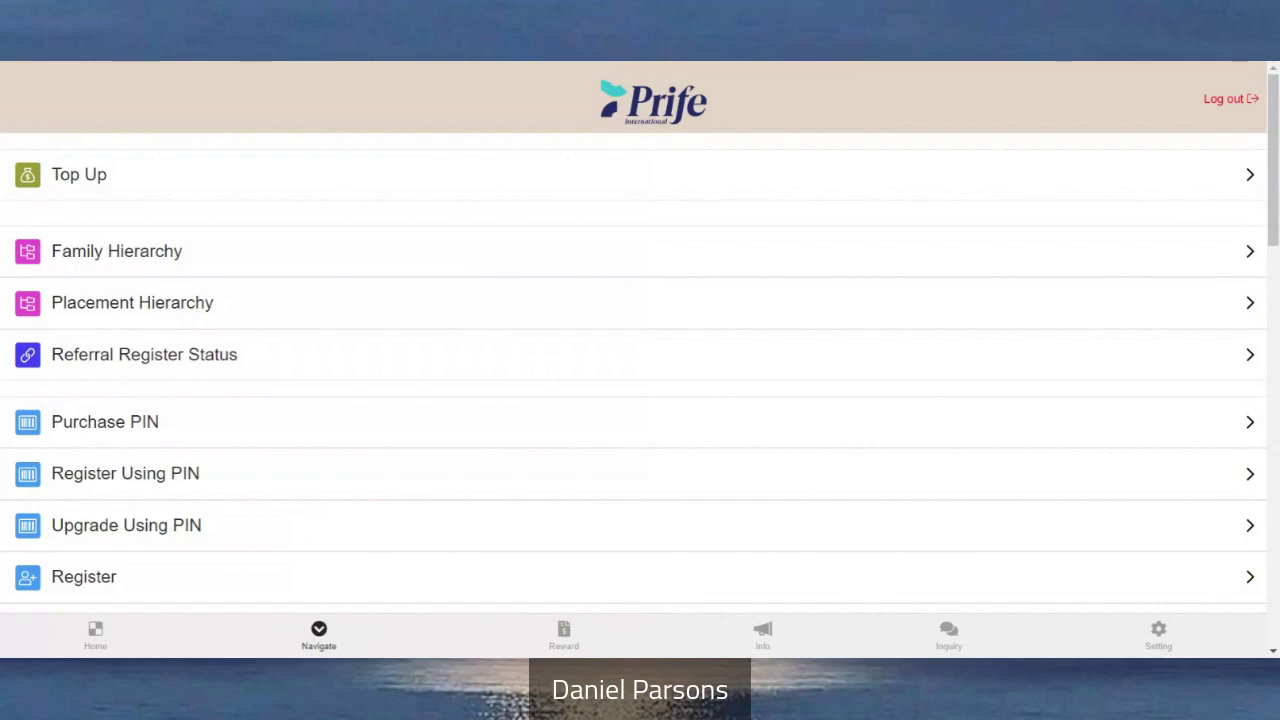
click(95, 633)
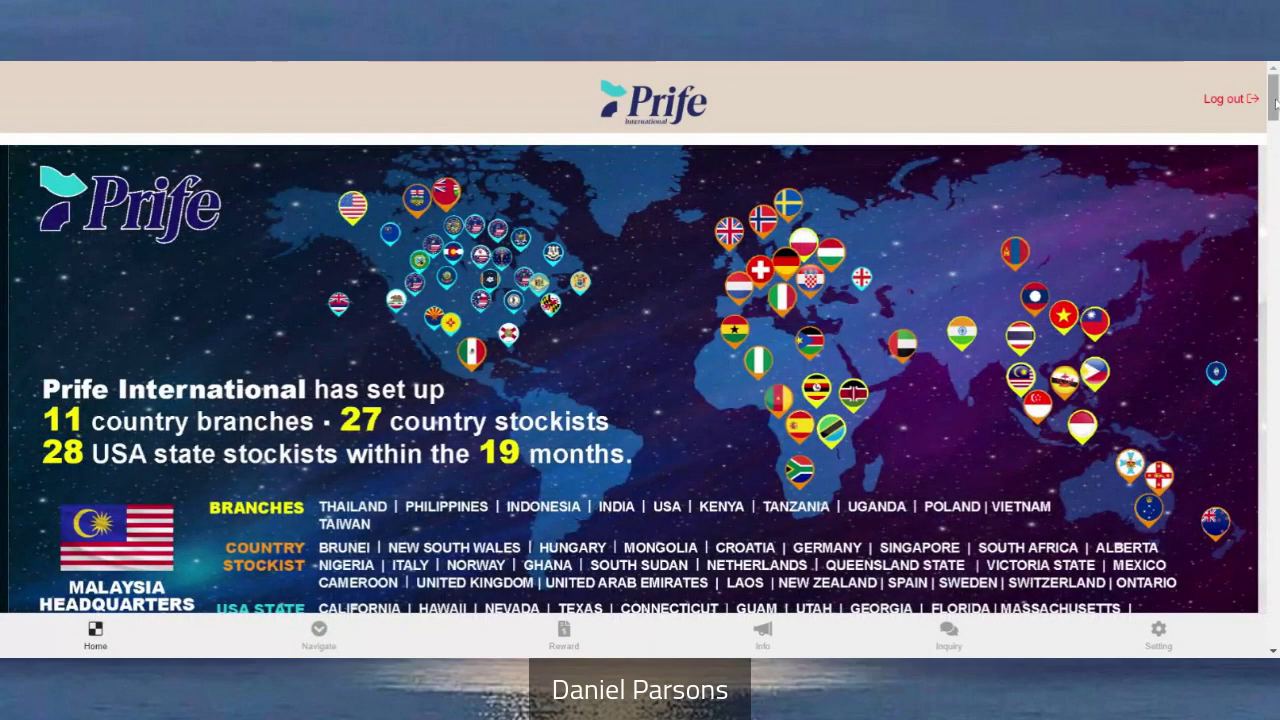
drag(1275, 105, 1273, 361)
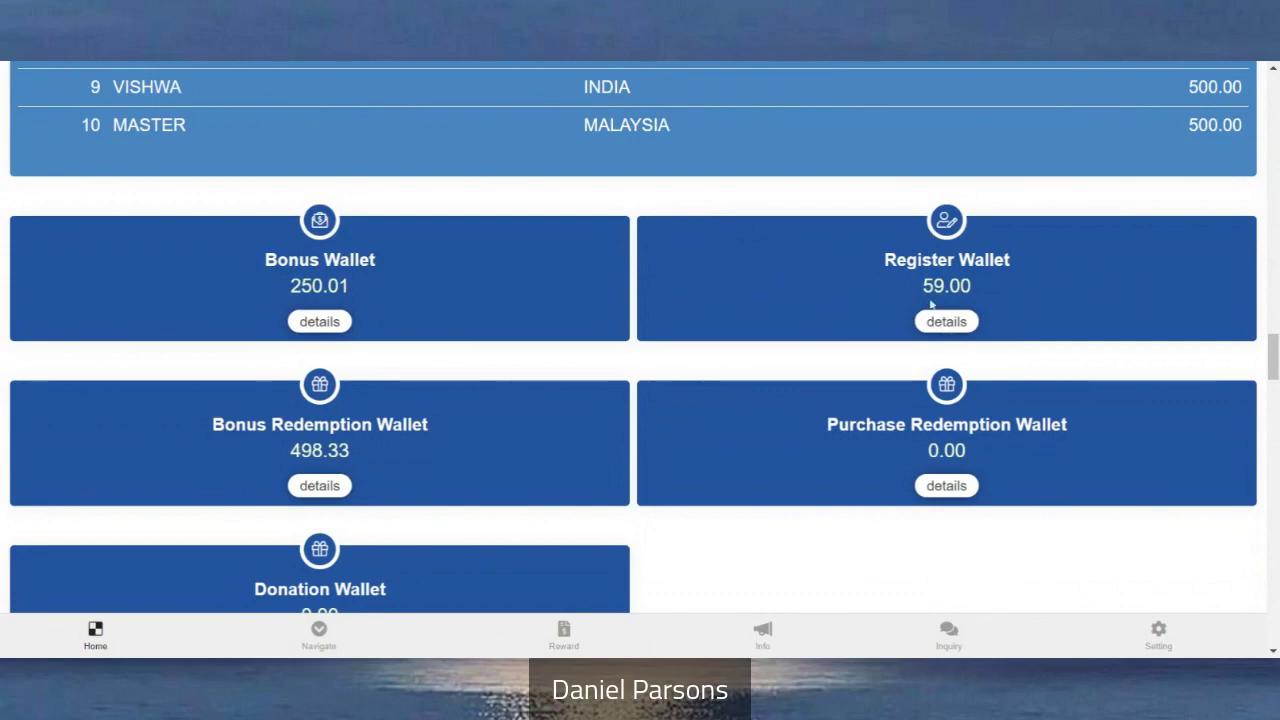
scroll(966, 304, down, 1)
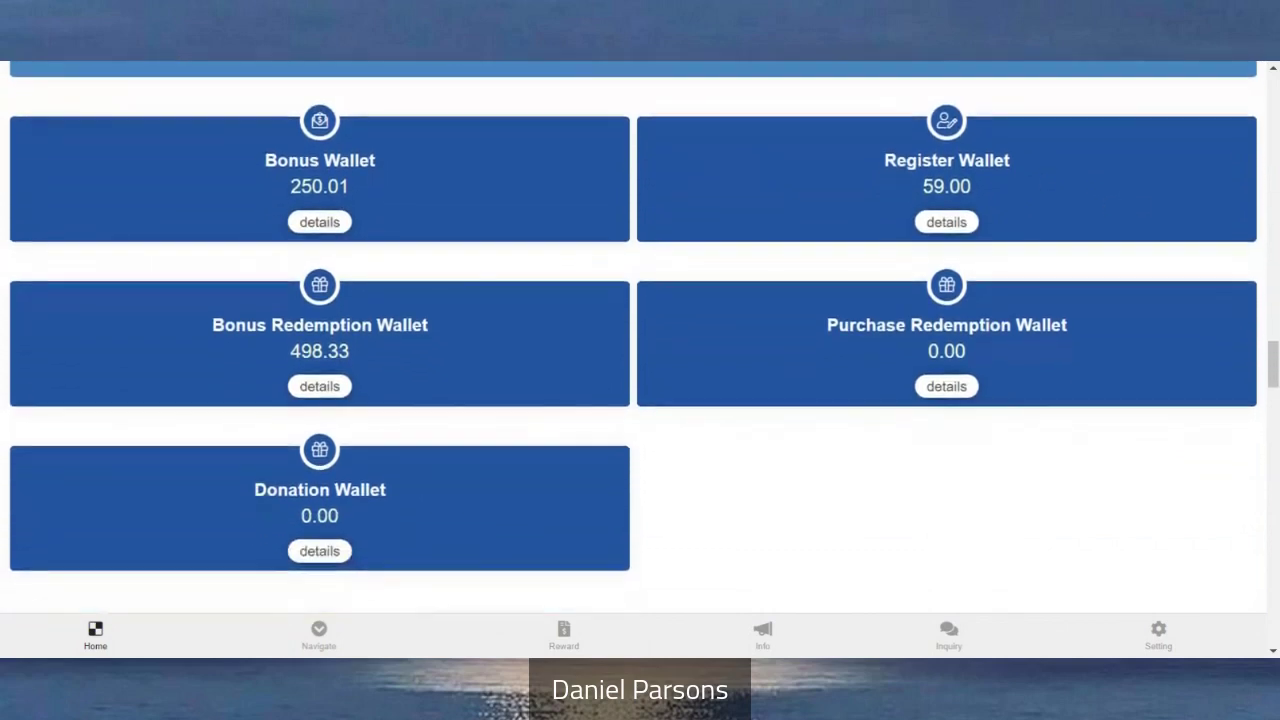
scroll(640, 340, up, 1)
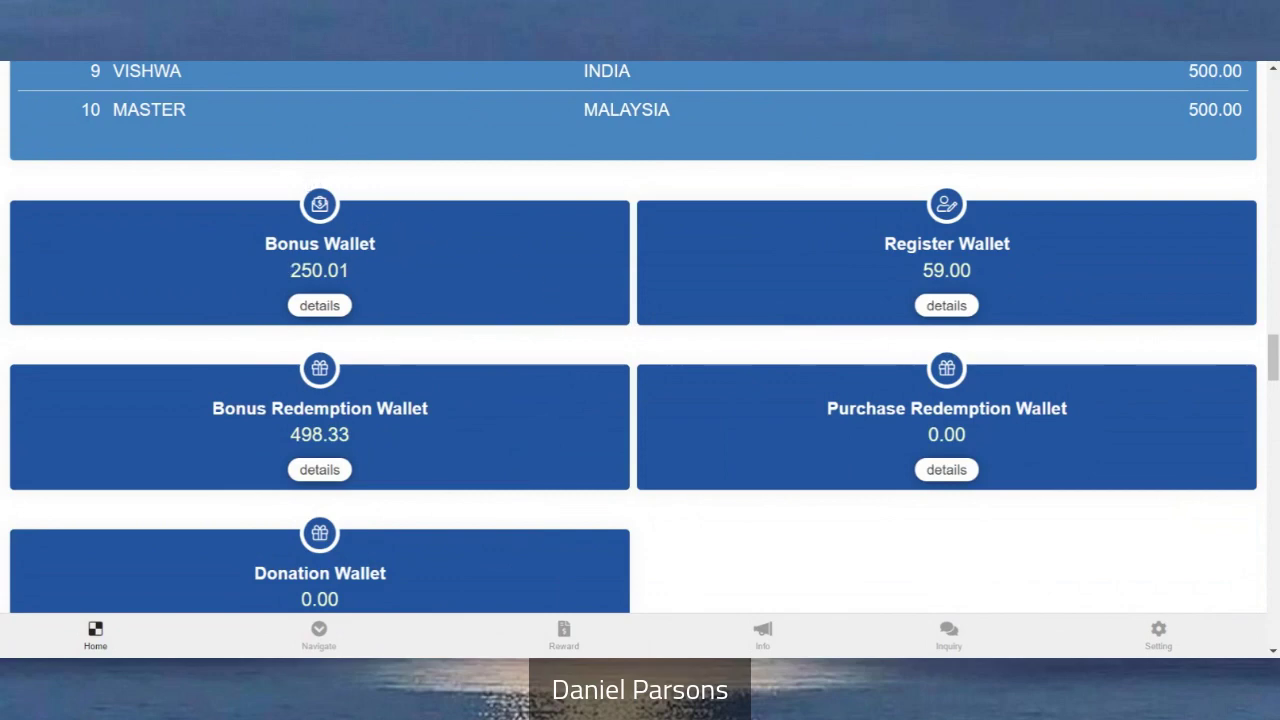
Open the Setting page and scroll its list down to Log out and back up
click(1158, 636)
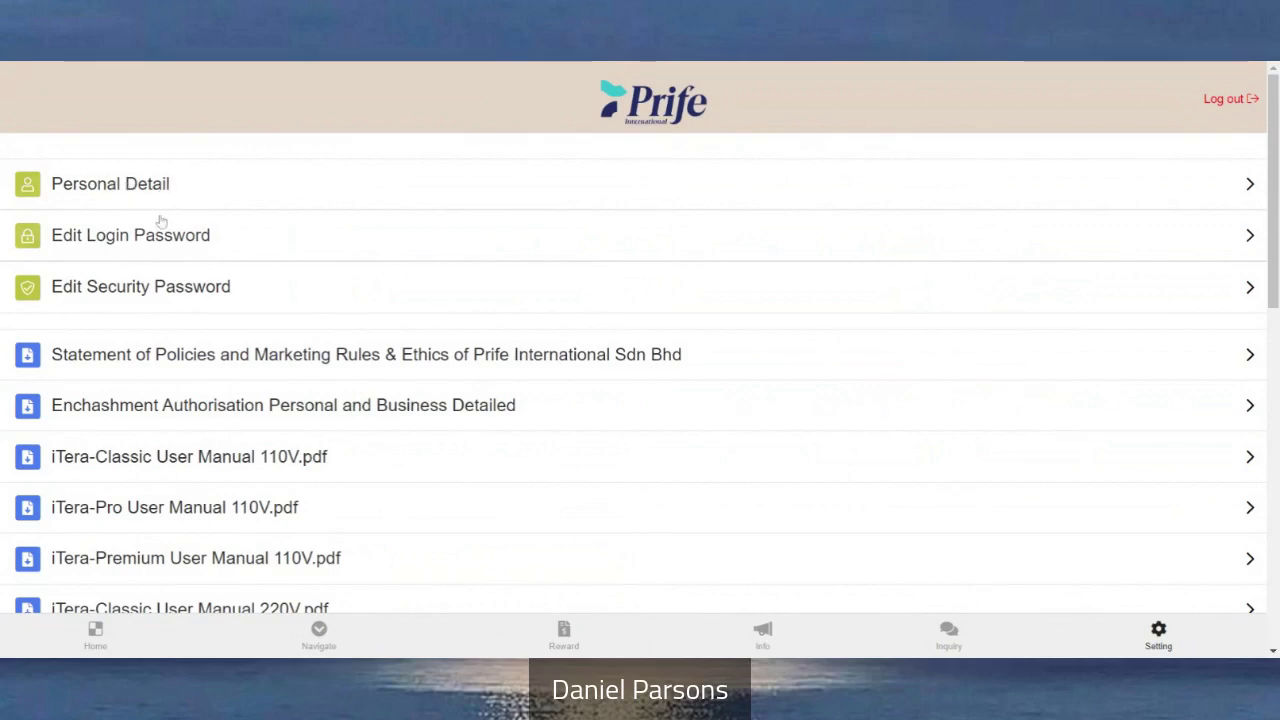
scroll(157, 223, down, 1)
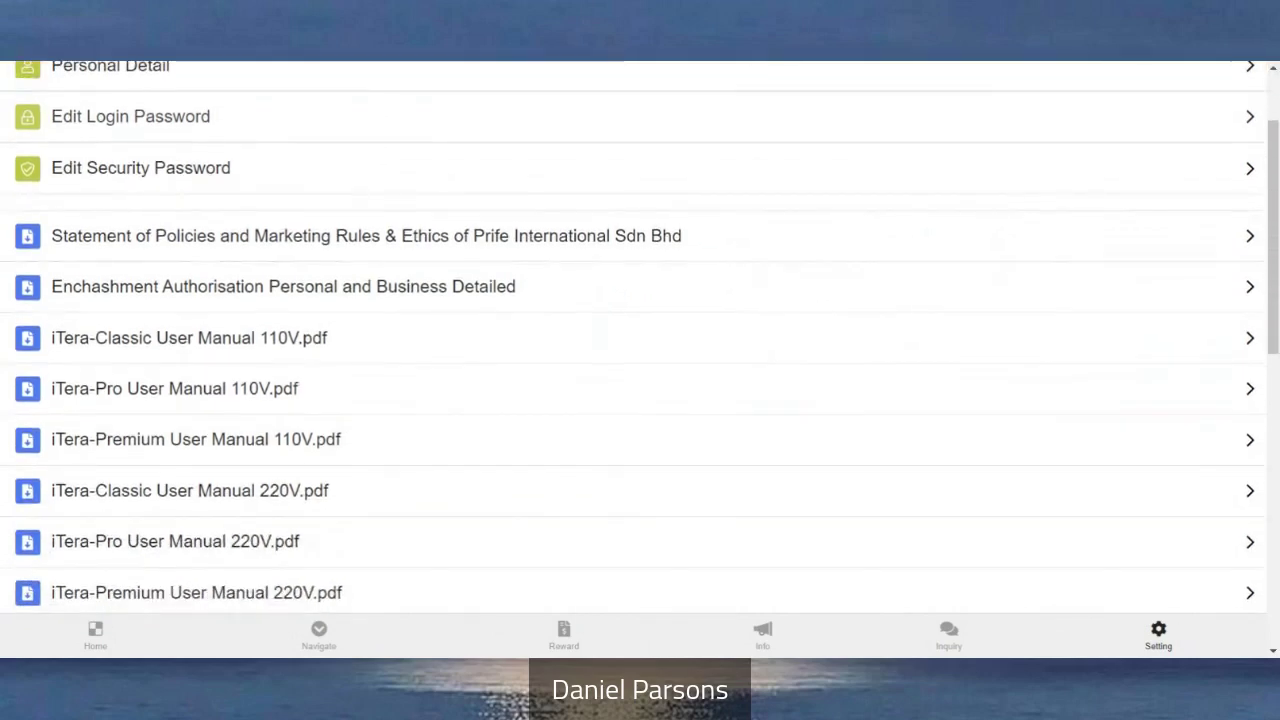
scroll(256, 215, down, 1)
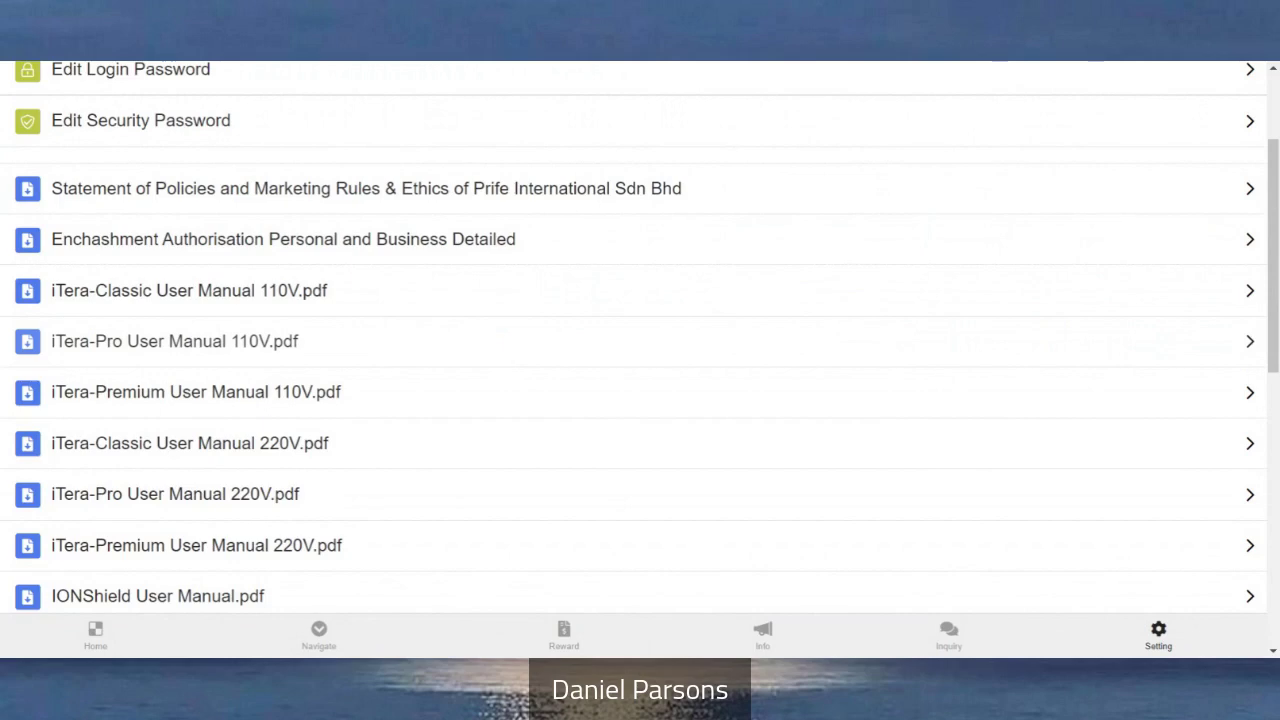
scroll(640, 335, down, 2)
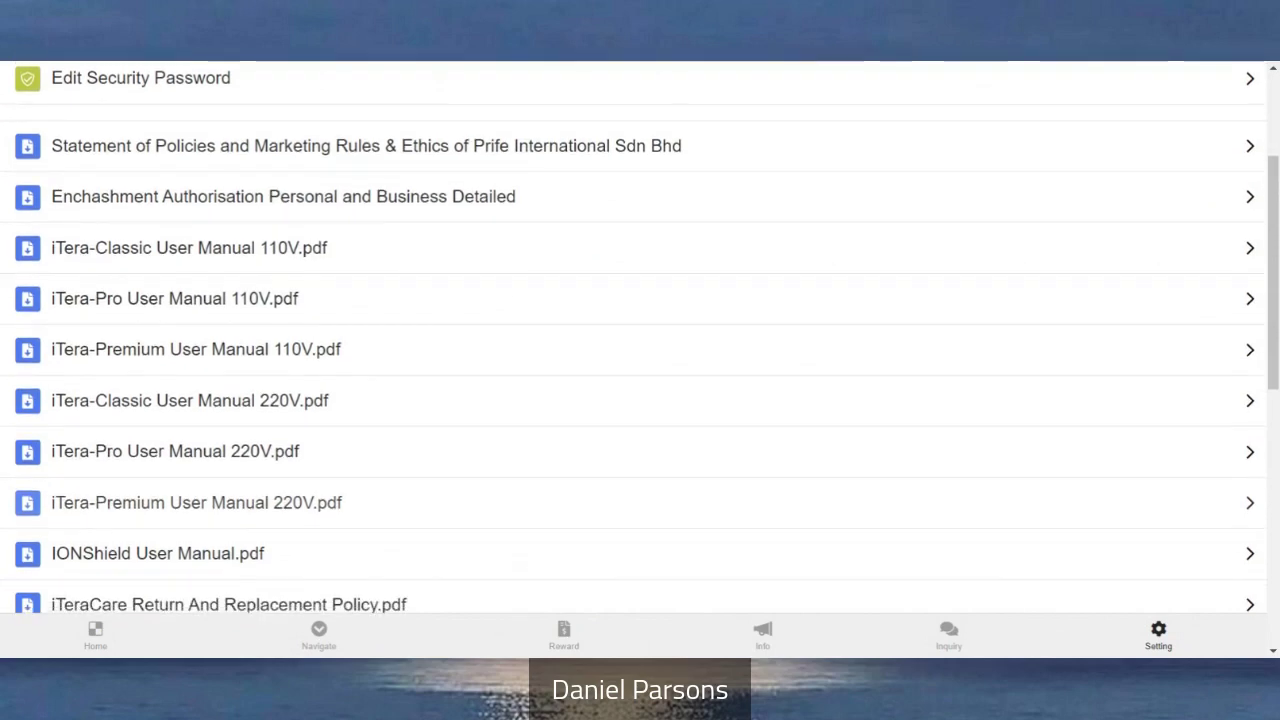
scroll(514, 369, down, 1)
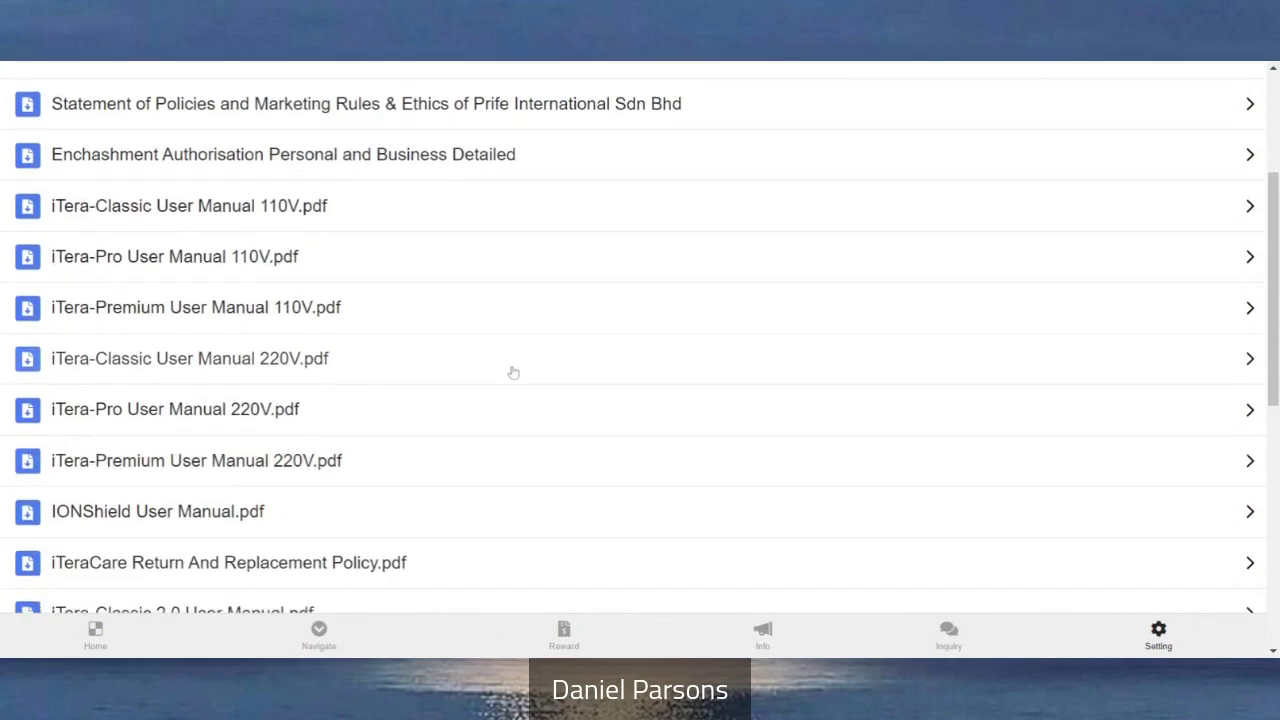
scroll(640, 337, down, 5)
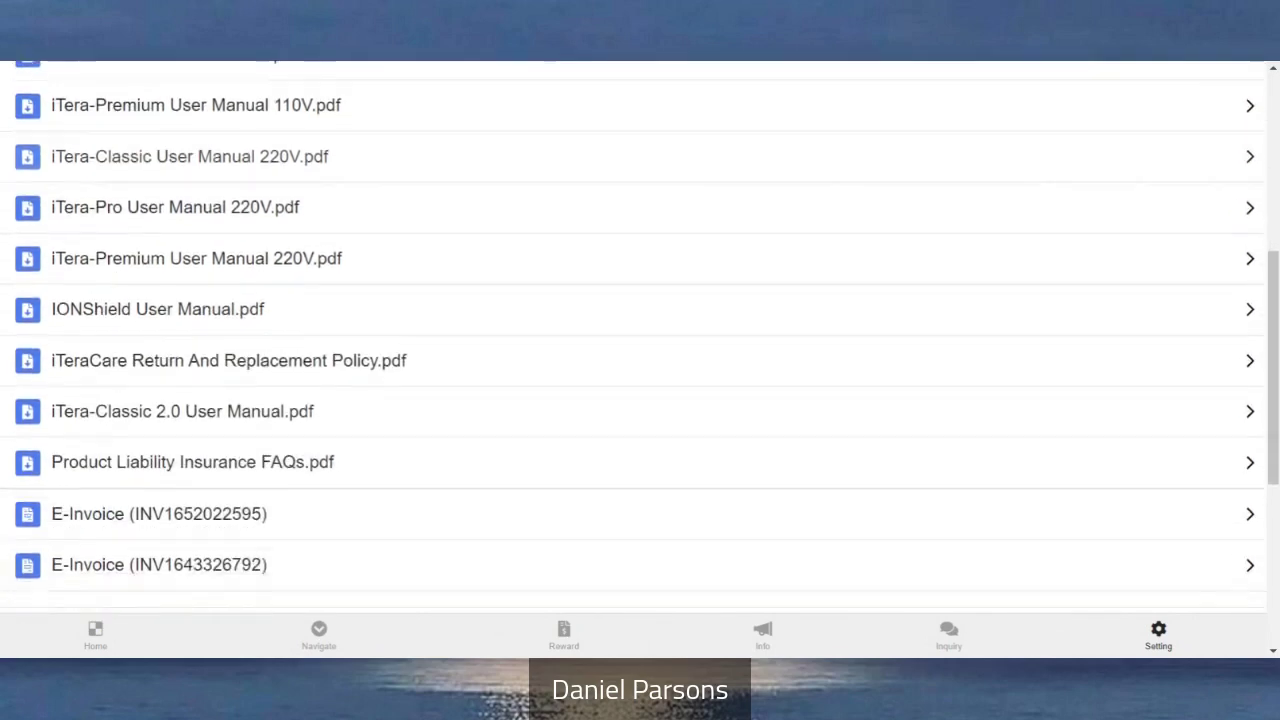
scroll(180, 372, down, 2)
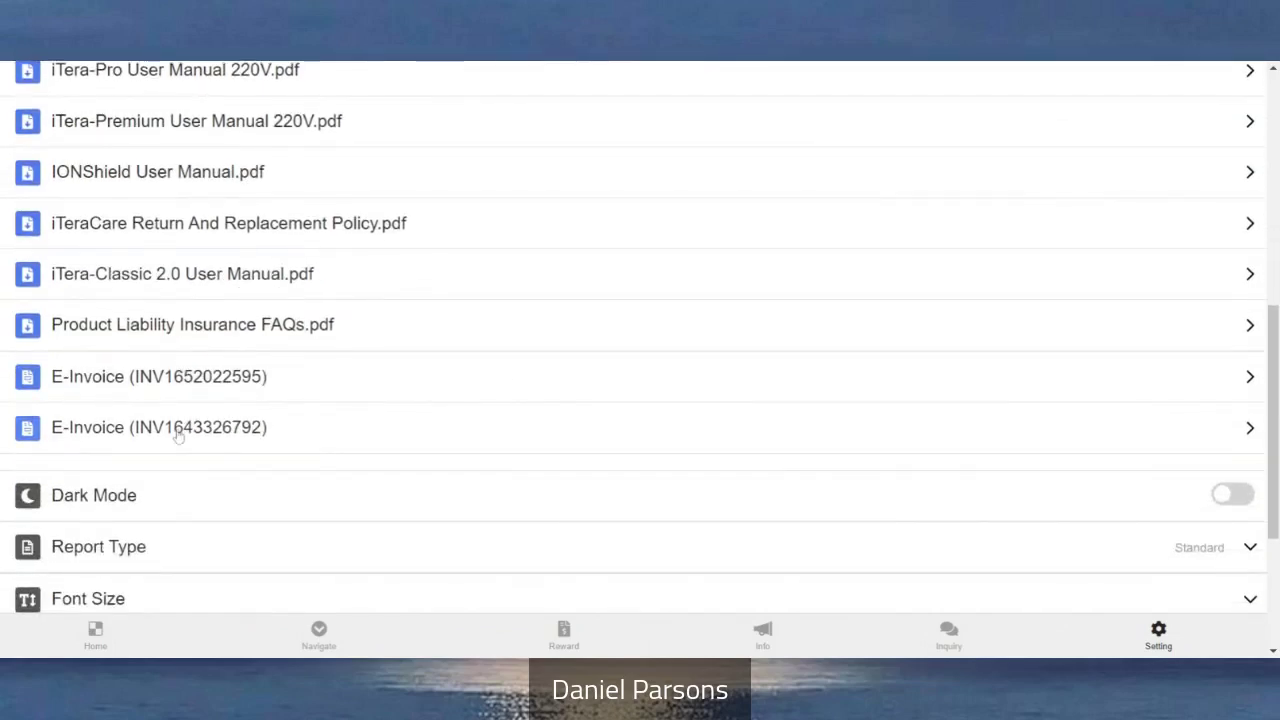
scroll(243, 428, down, 3)
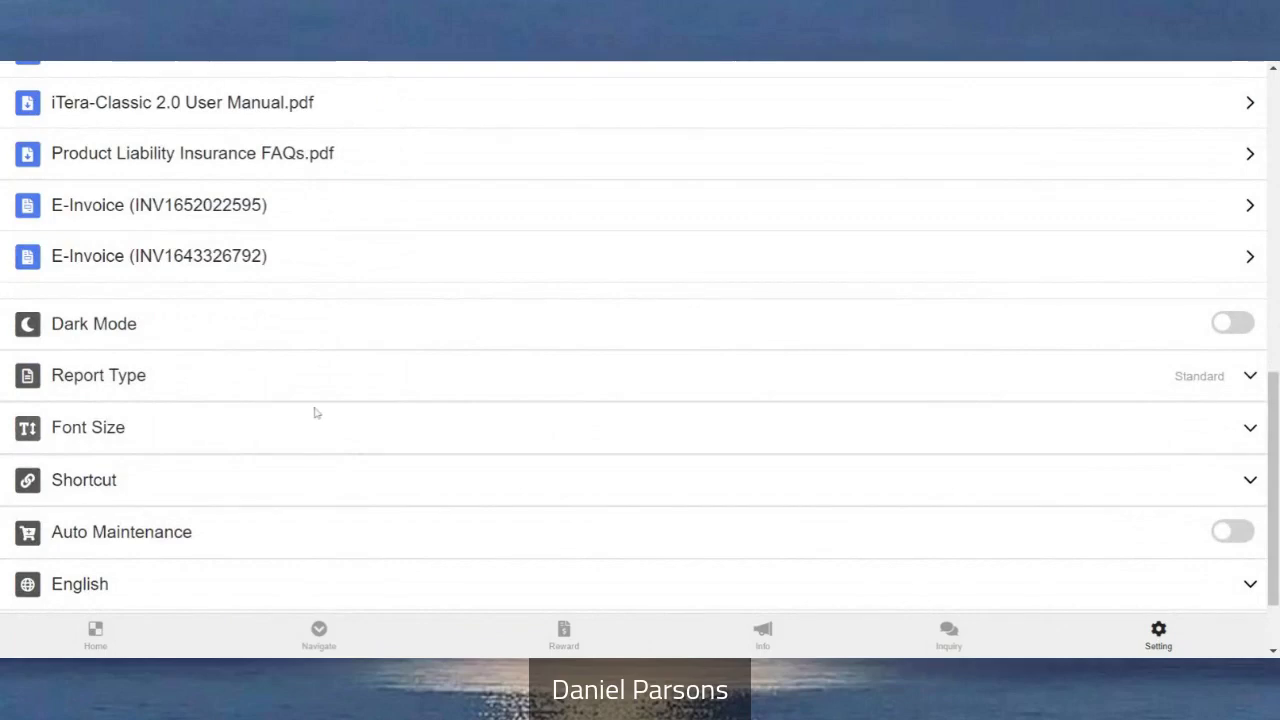
scroll(371, 354, down, 2)
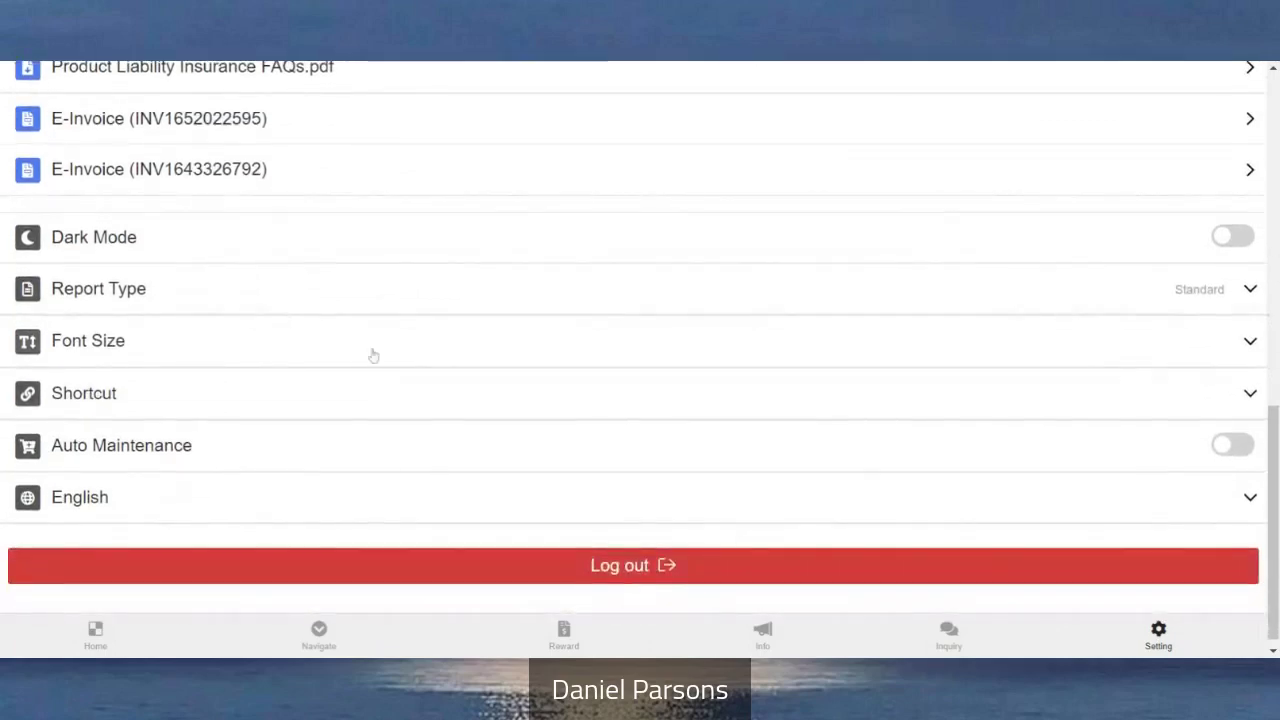
scroll(281, 467, up, 6)
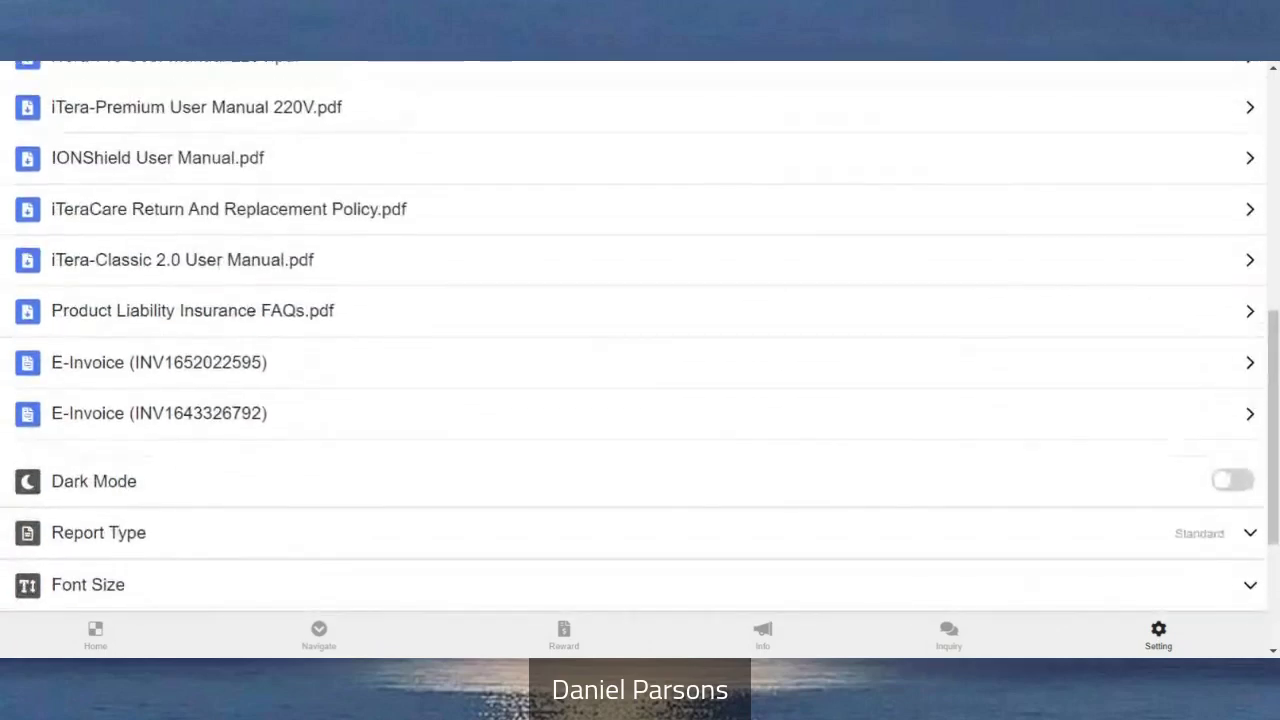
scroll(640, 338, up, 3)
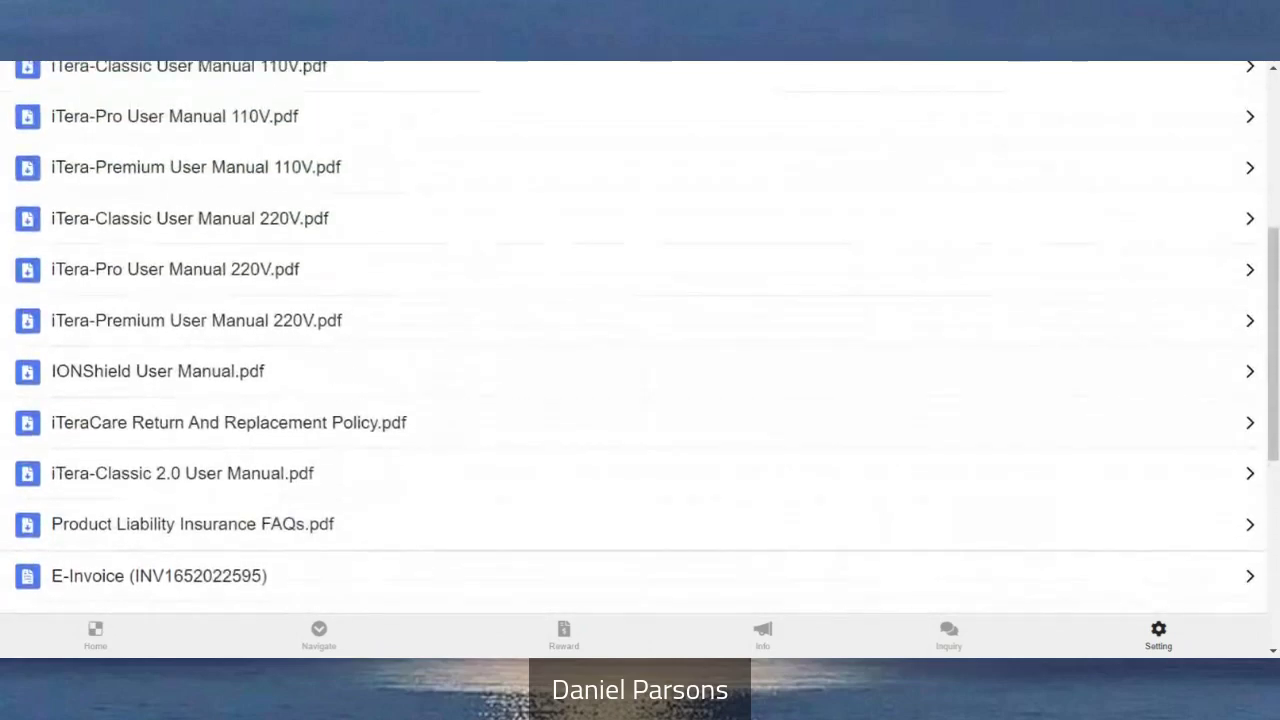
scroll(640, 338, up, 3)
scroll(640, 338, up, 2)
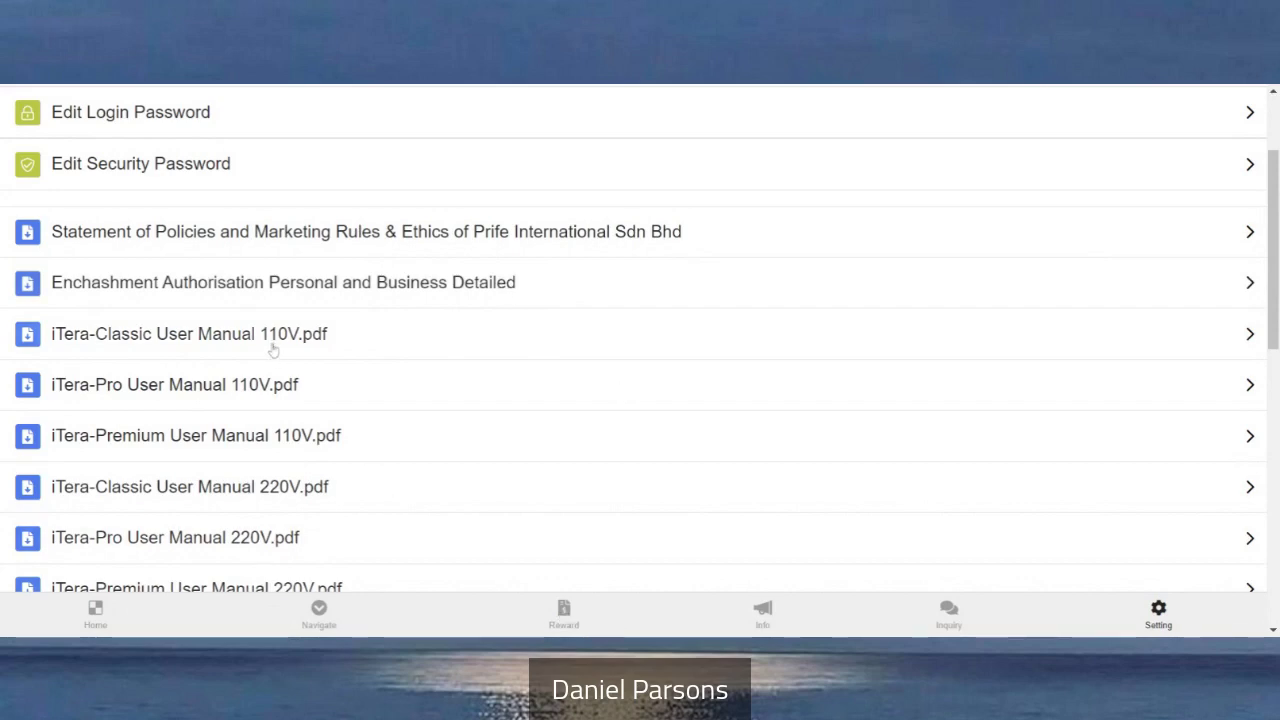
scroll(270, 366, down, 1)
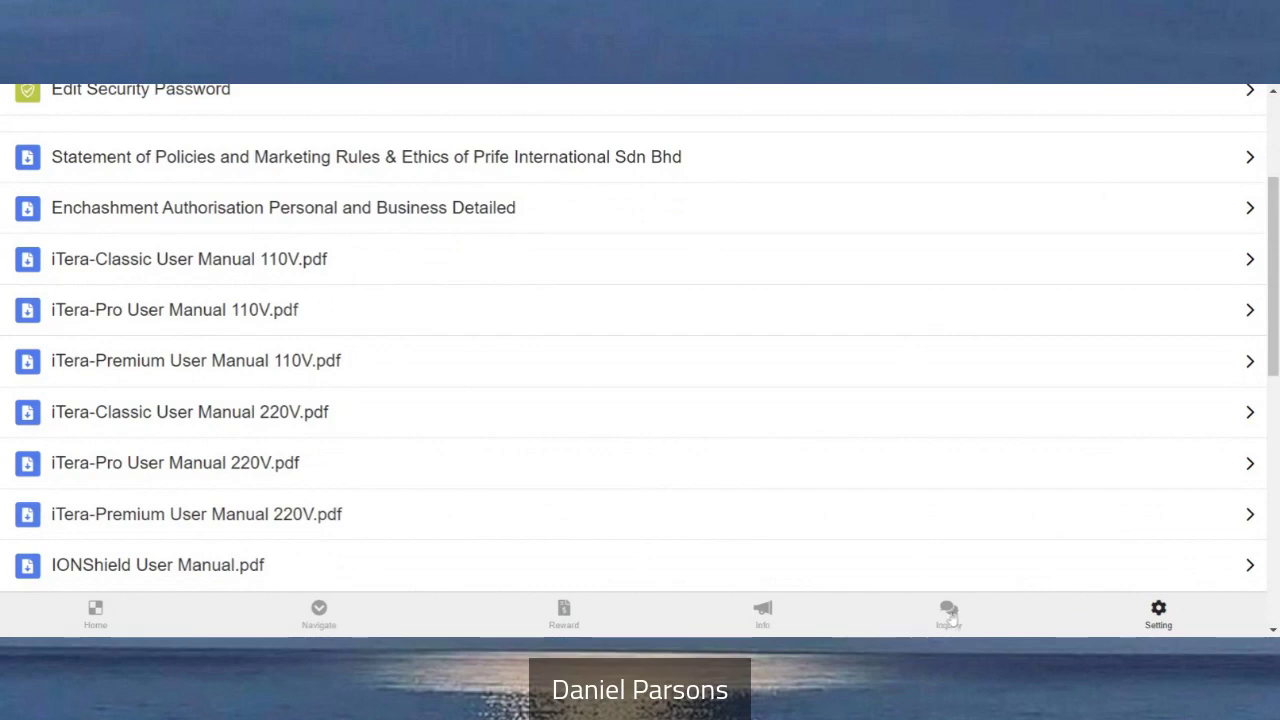
View the Inquiry ticket list, then open the Info announcements page
click(949, 614)
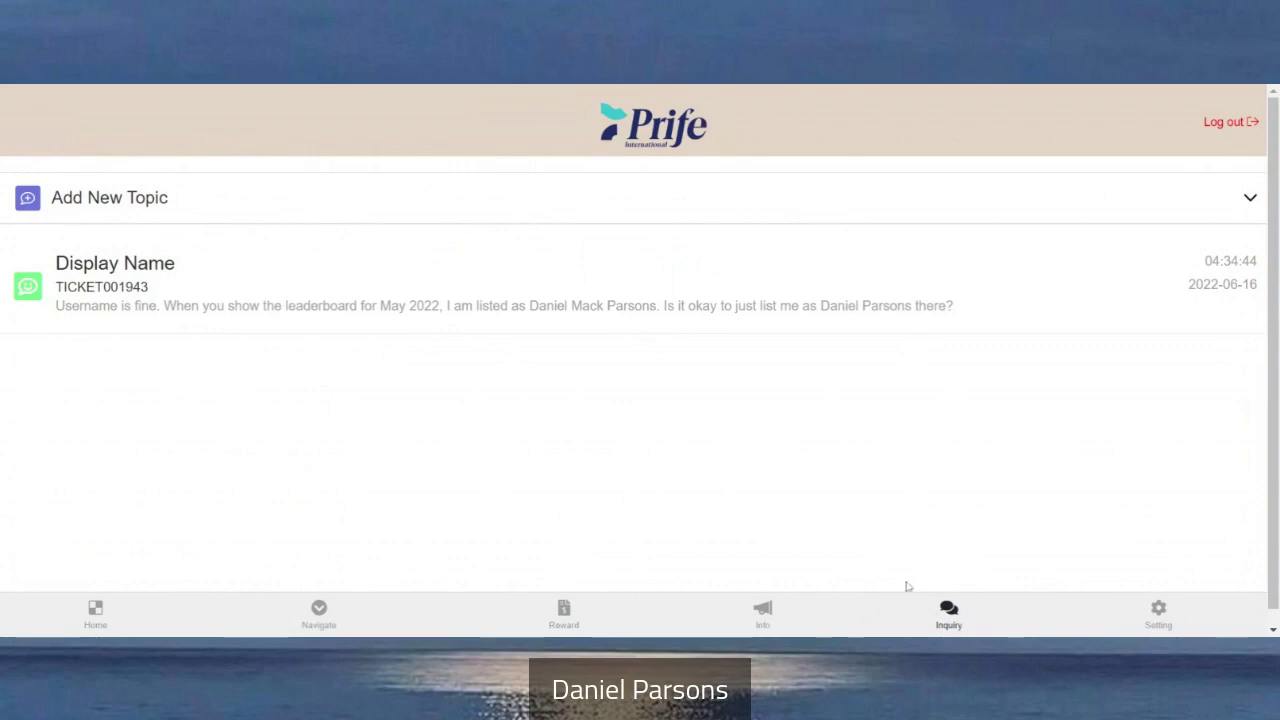
click(763, 614)
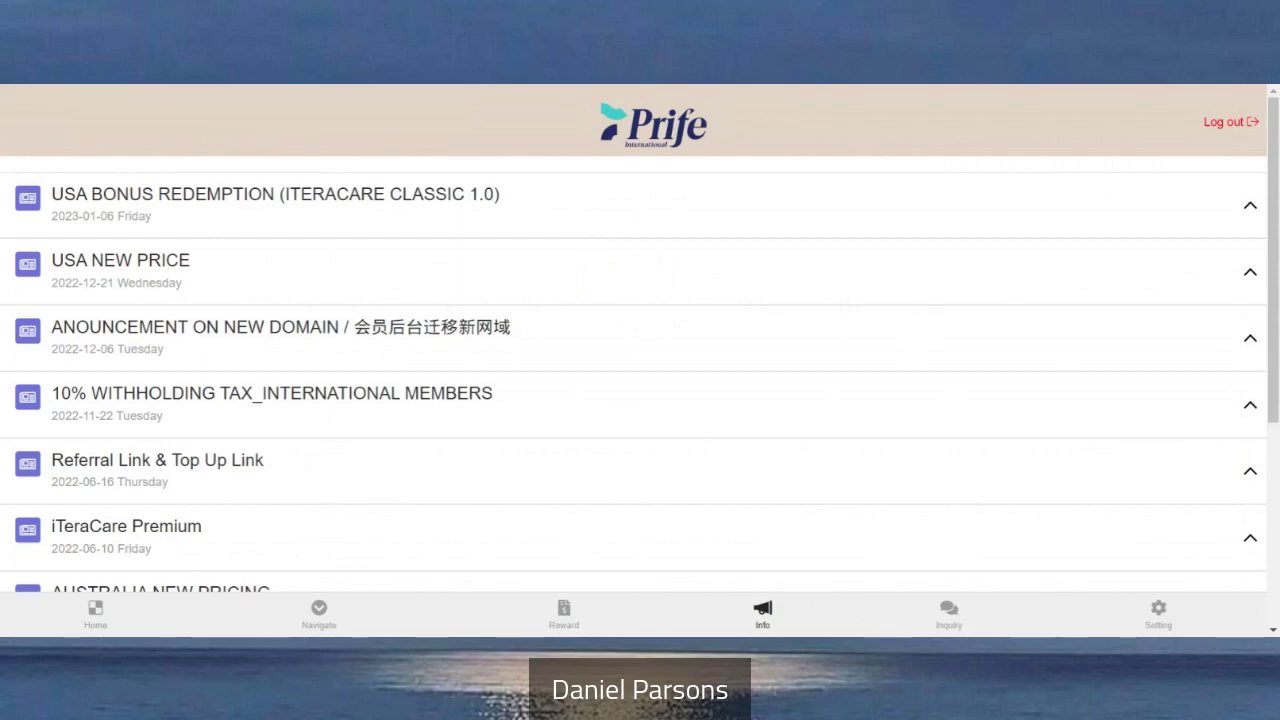
Switch to the Reward page listing Sales History, Daily Bonus Report and other reports
click(565, 614)
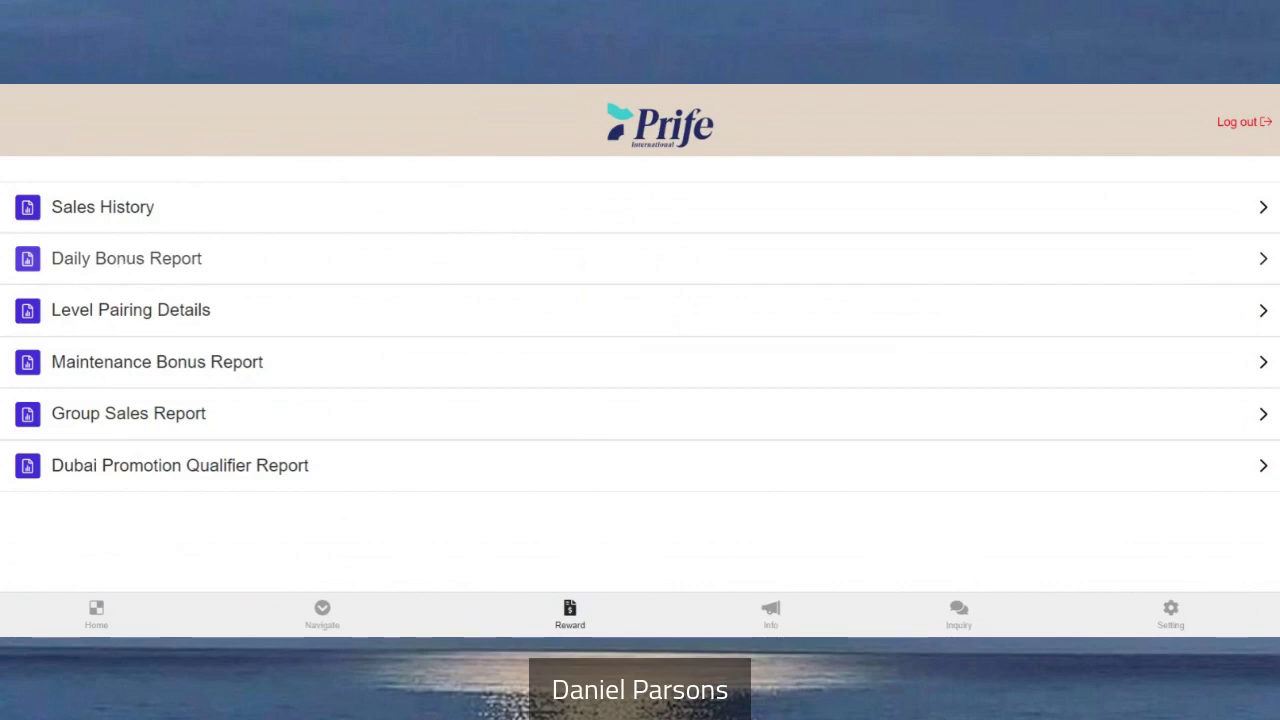
Open Sales History for 2023-04-01 to 2023-04-22 showing 100 records per page
click(125, 216)
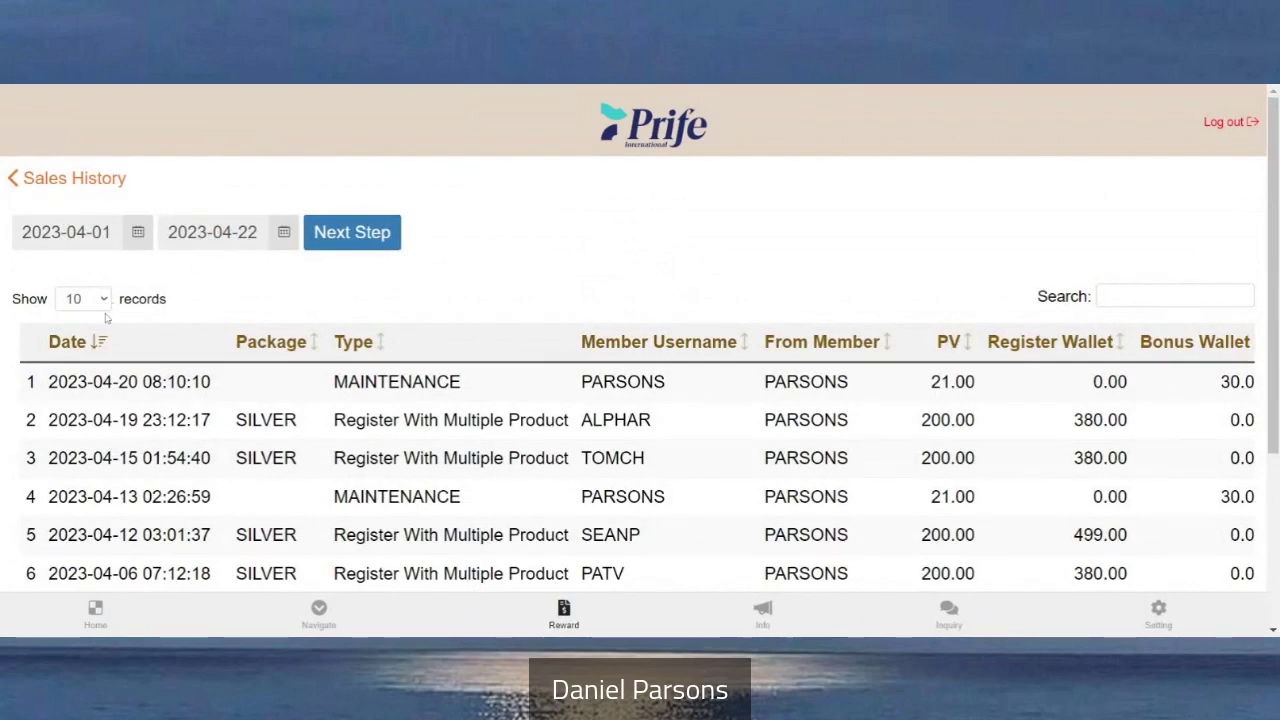
click(83, 298)
click(83, 356)
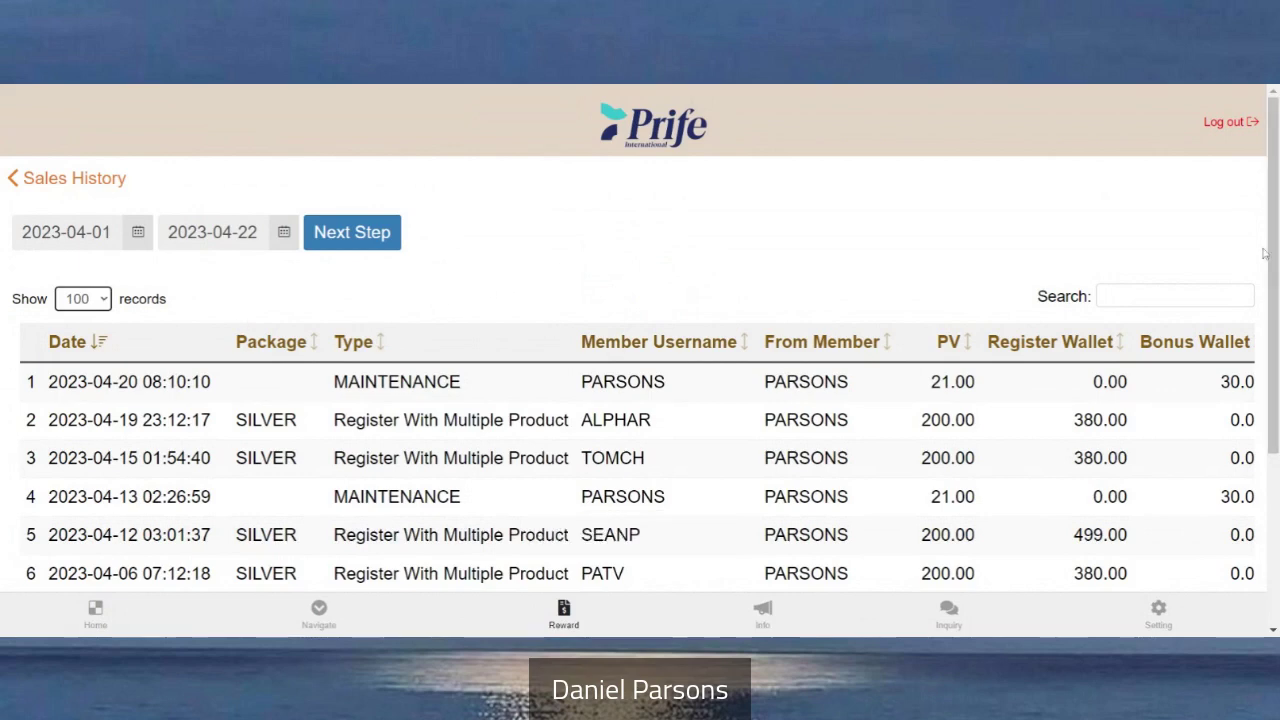
scroll(1264, 254, down, 2)
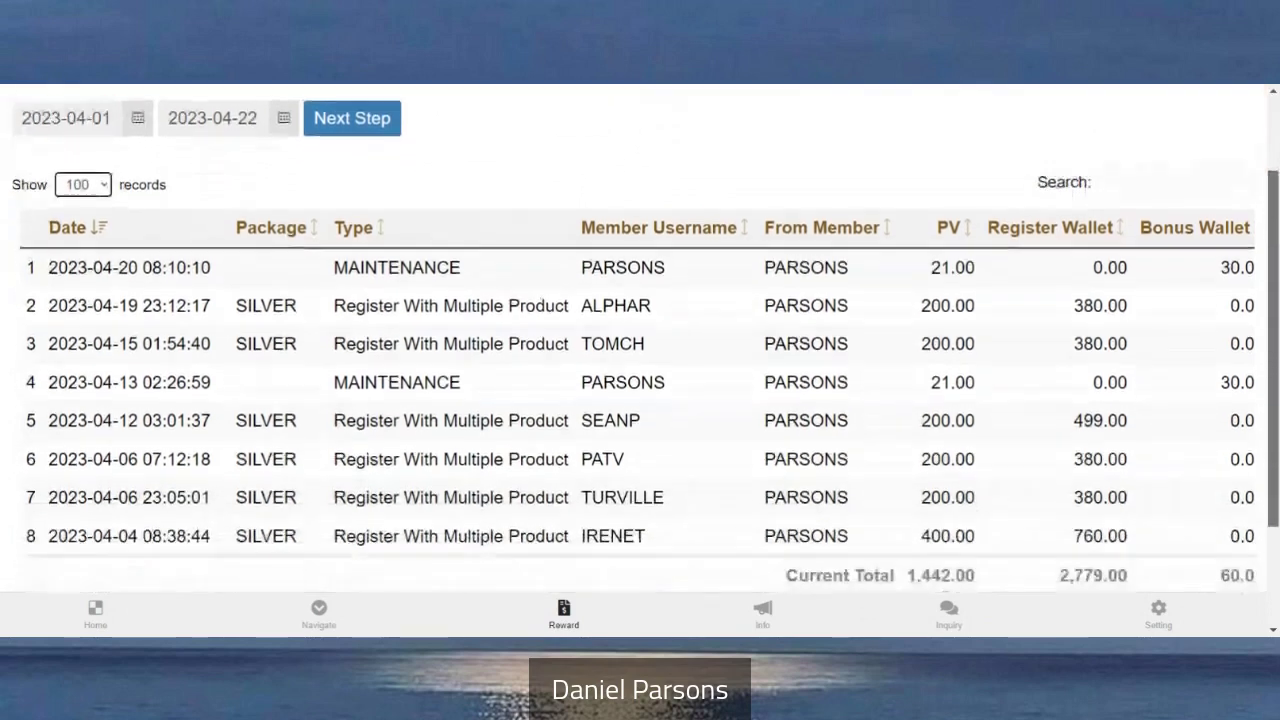
scroll(640, 340, down, 2)
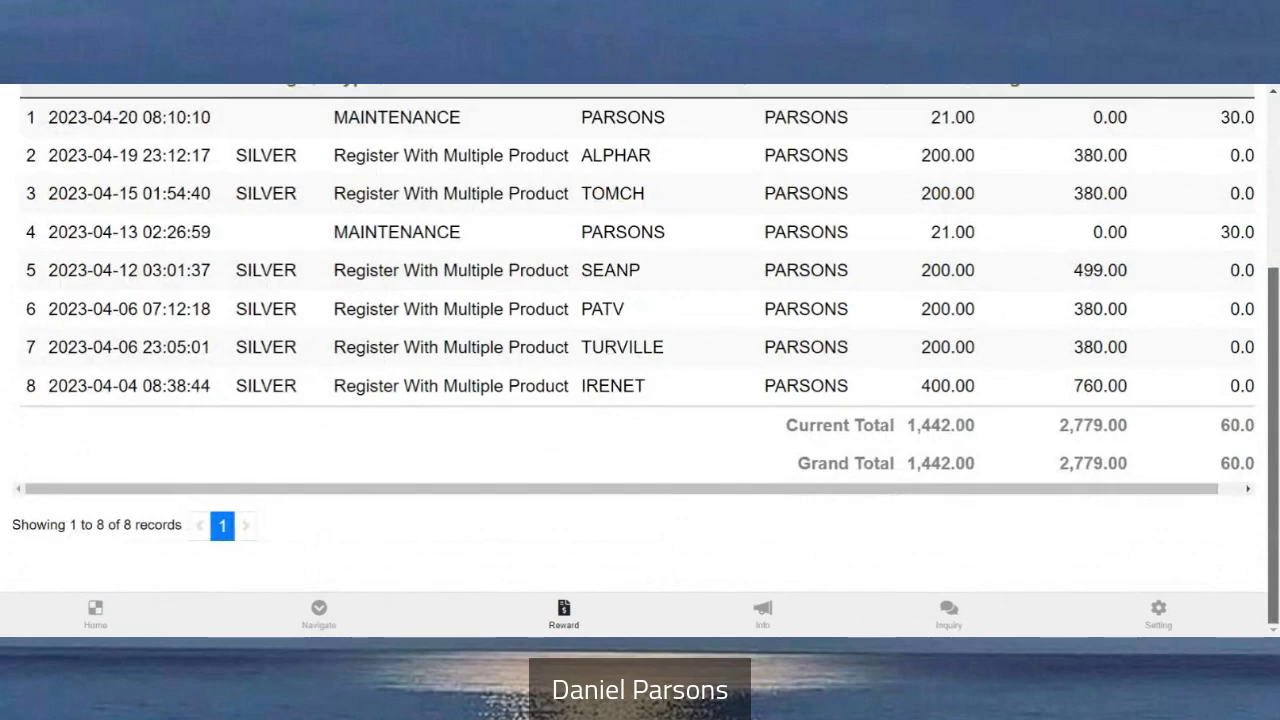
scroll(1275, 345, up, 2)
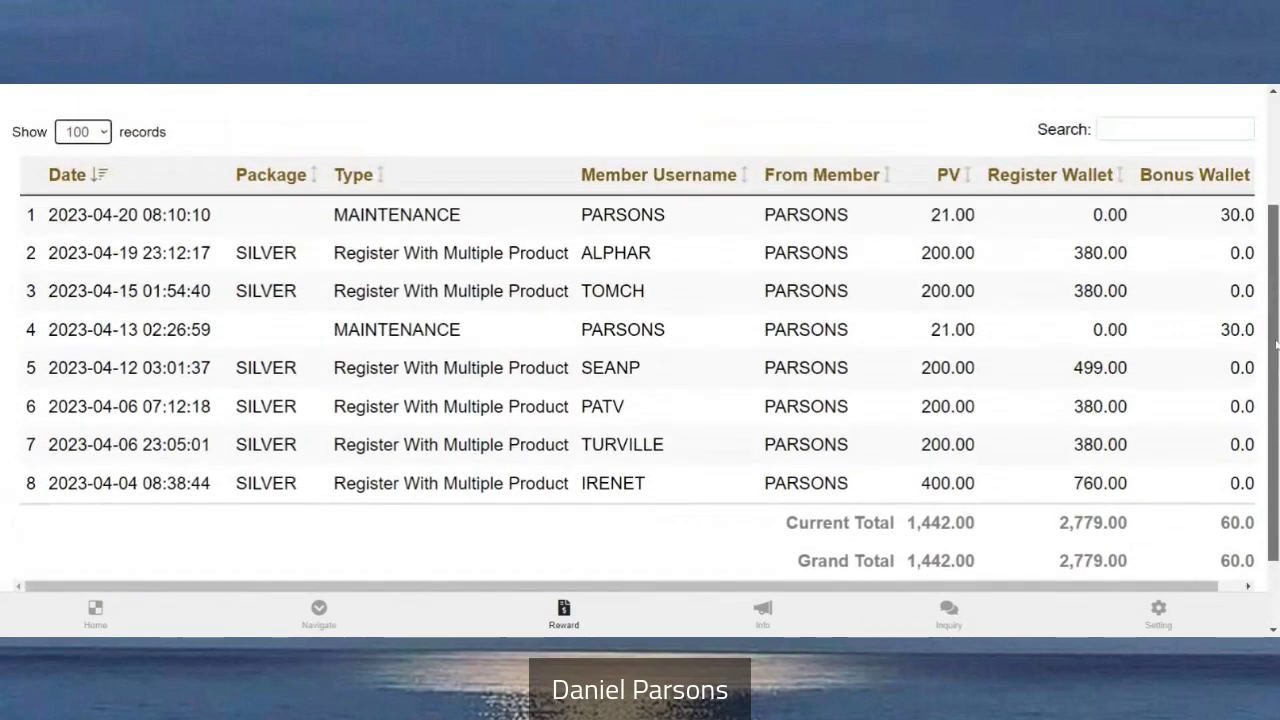
scroll(1275, 345, up, 2)
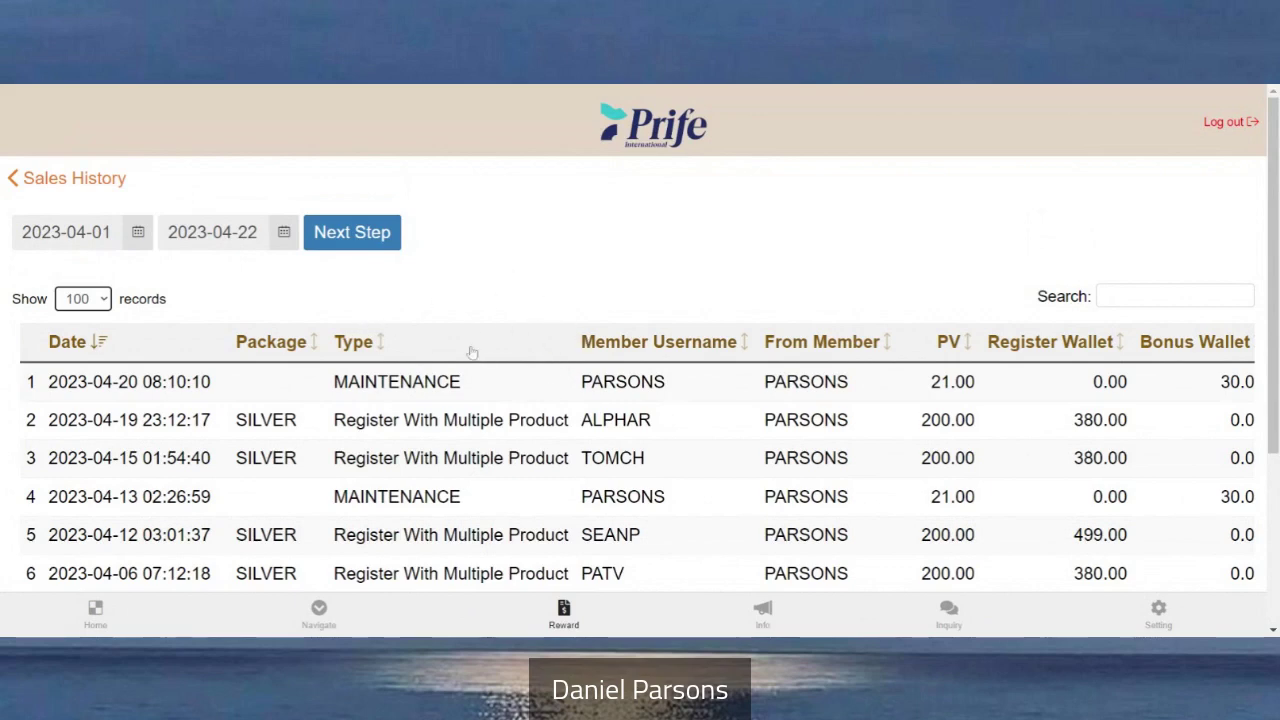
Browse the start-date calendar back to December 2022 without changing it, then return to Reward reports
click(135, 240)
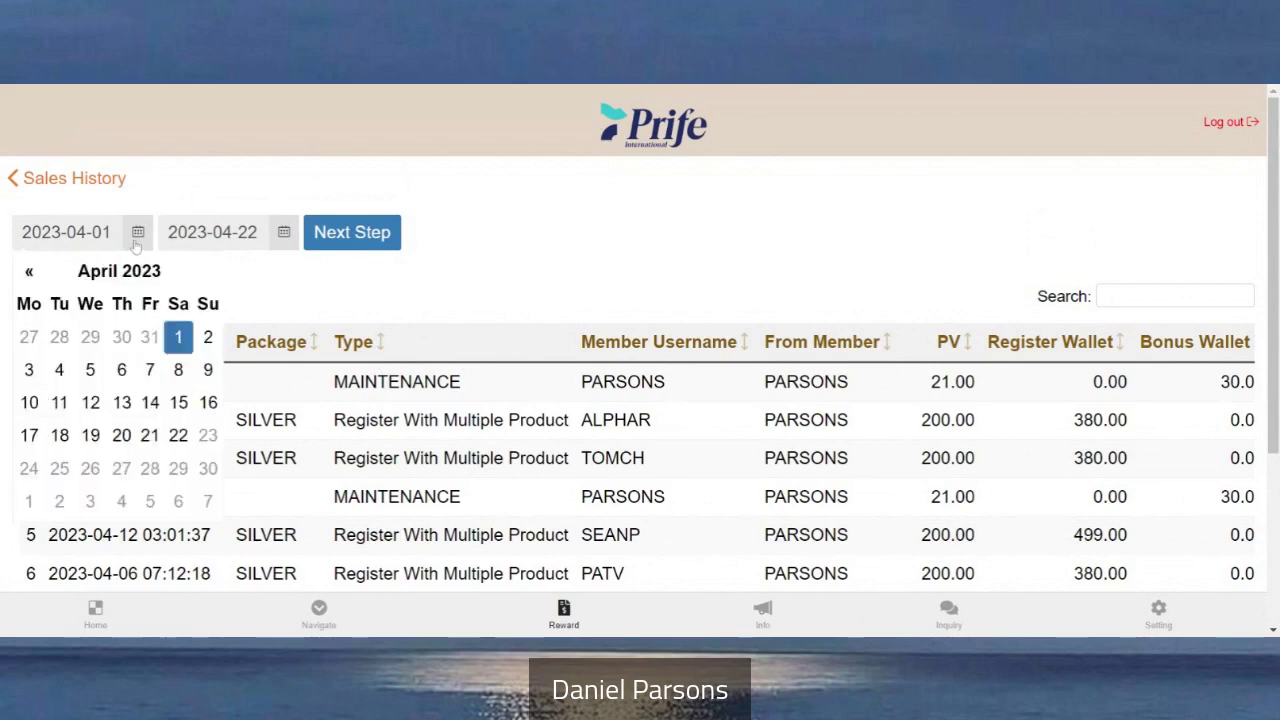
click(30, 273)
click(30, 273)
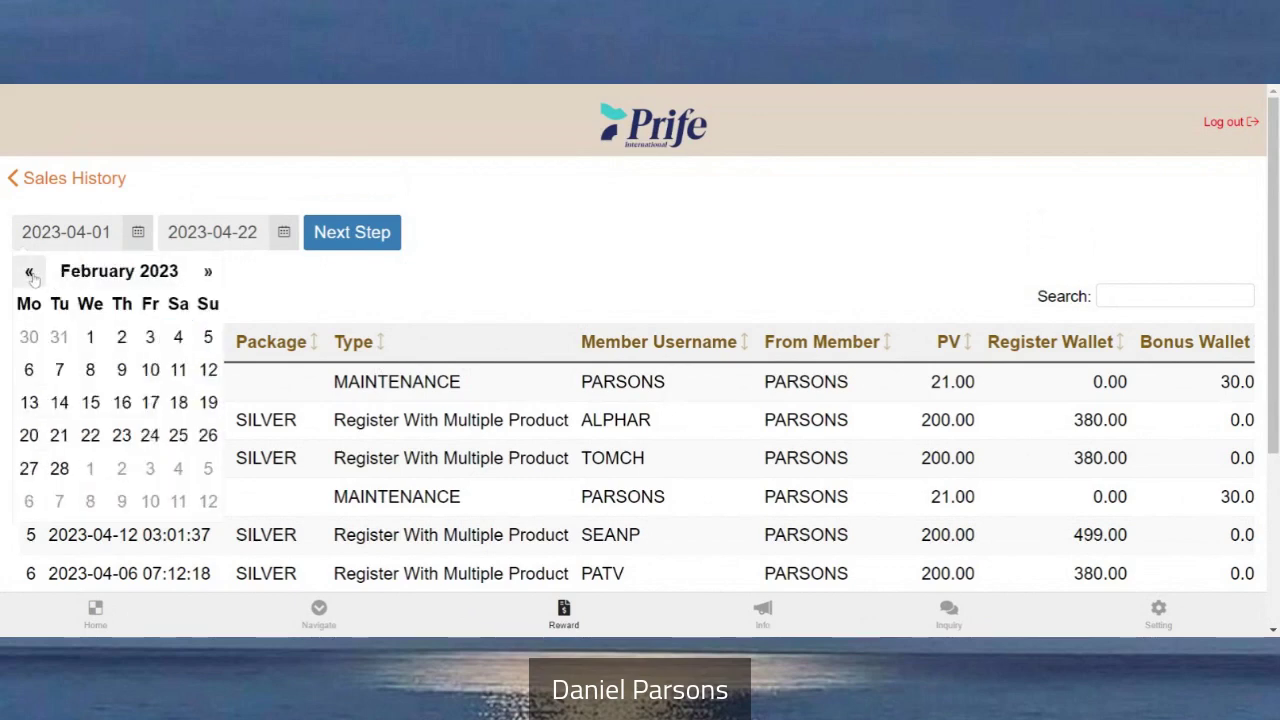
click(30, 273)
click(30, 273)
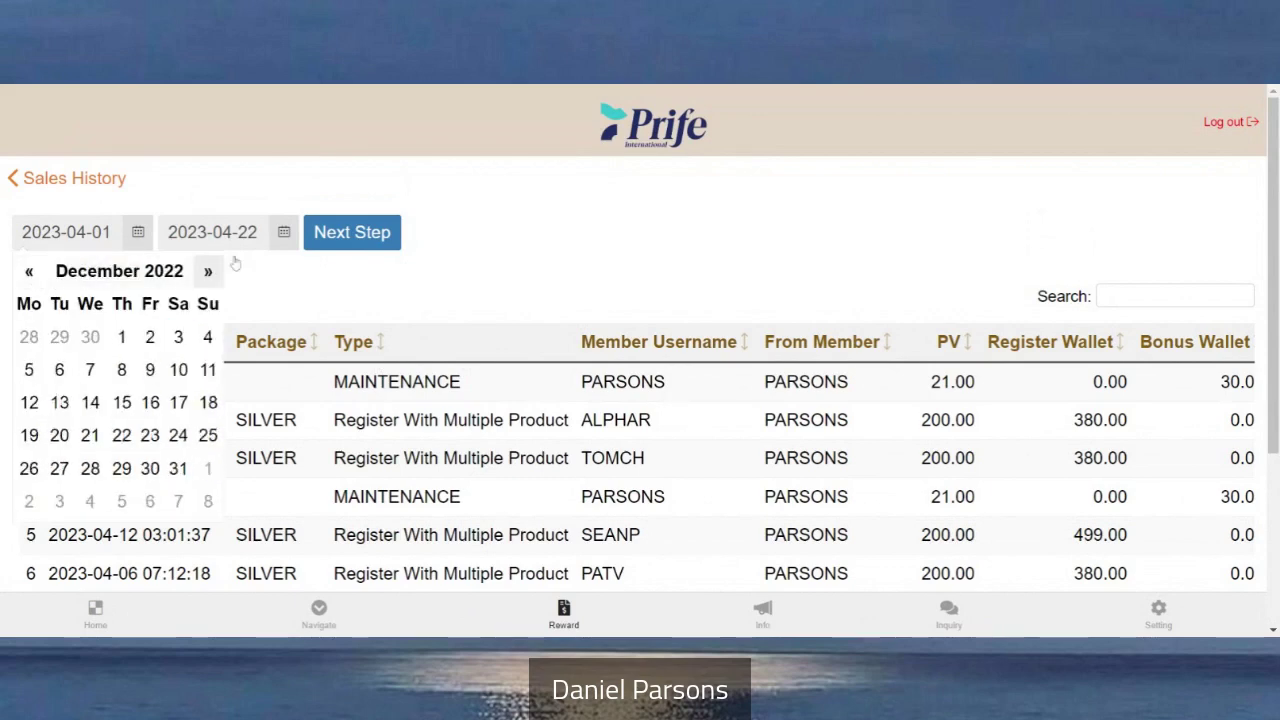
click(592, 287)
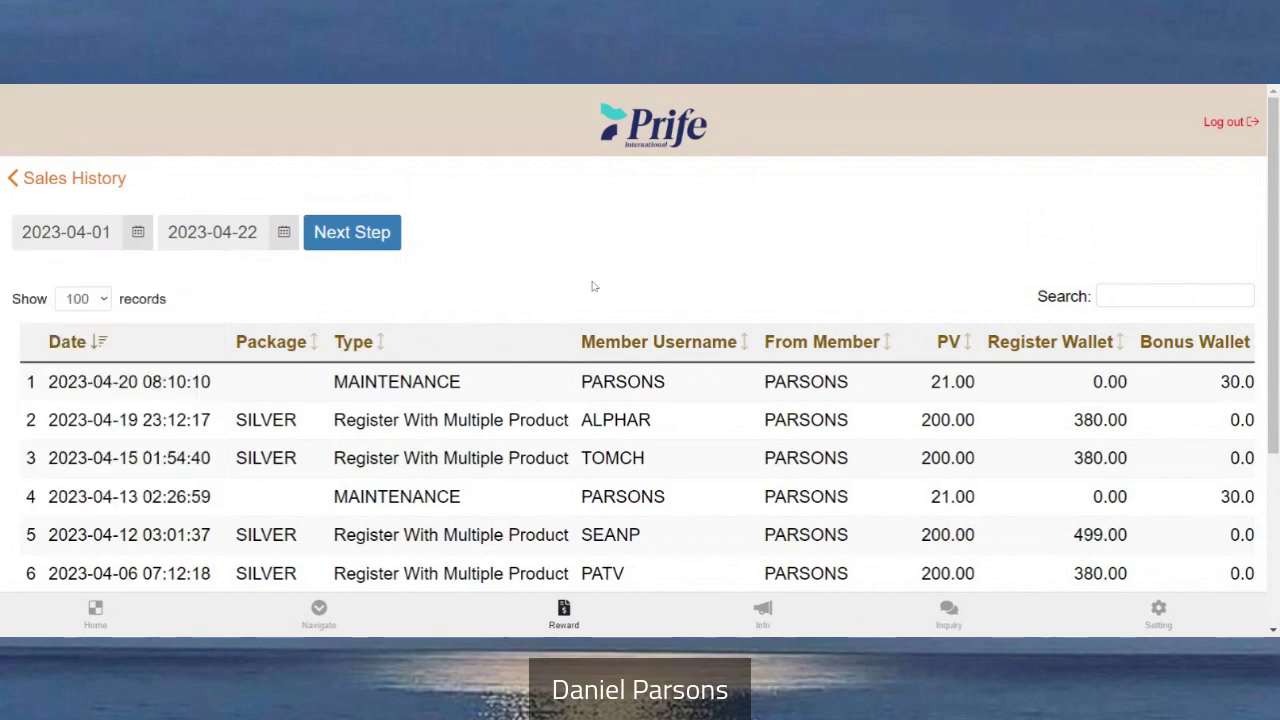
click(139, 243)
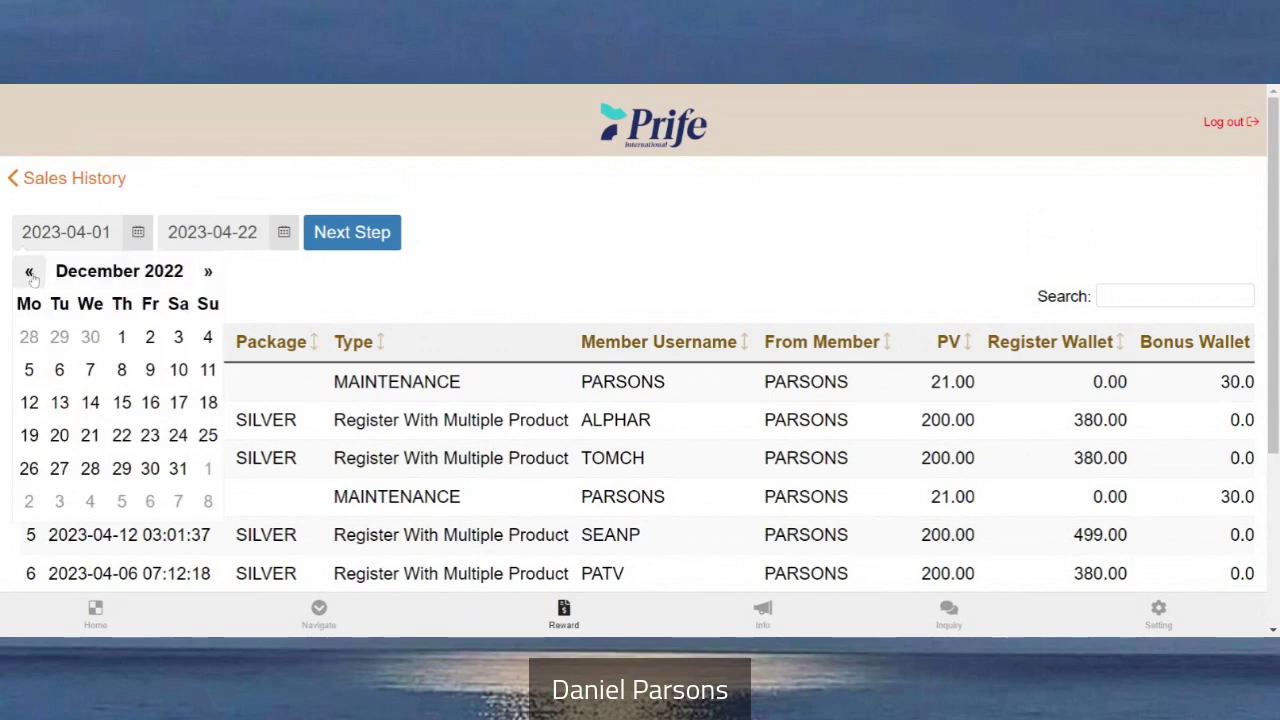
click(350, 288)
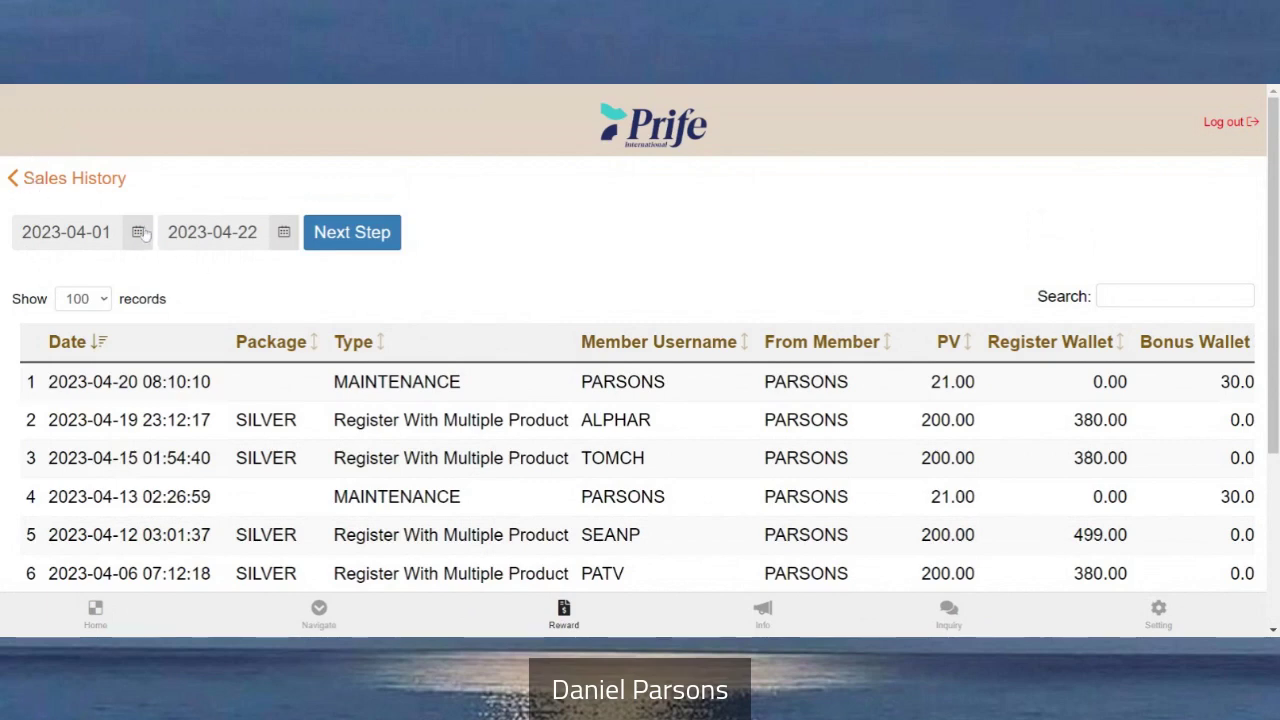
click(50, 179)
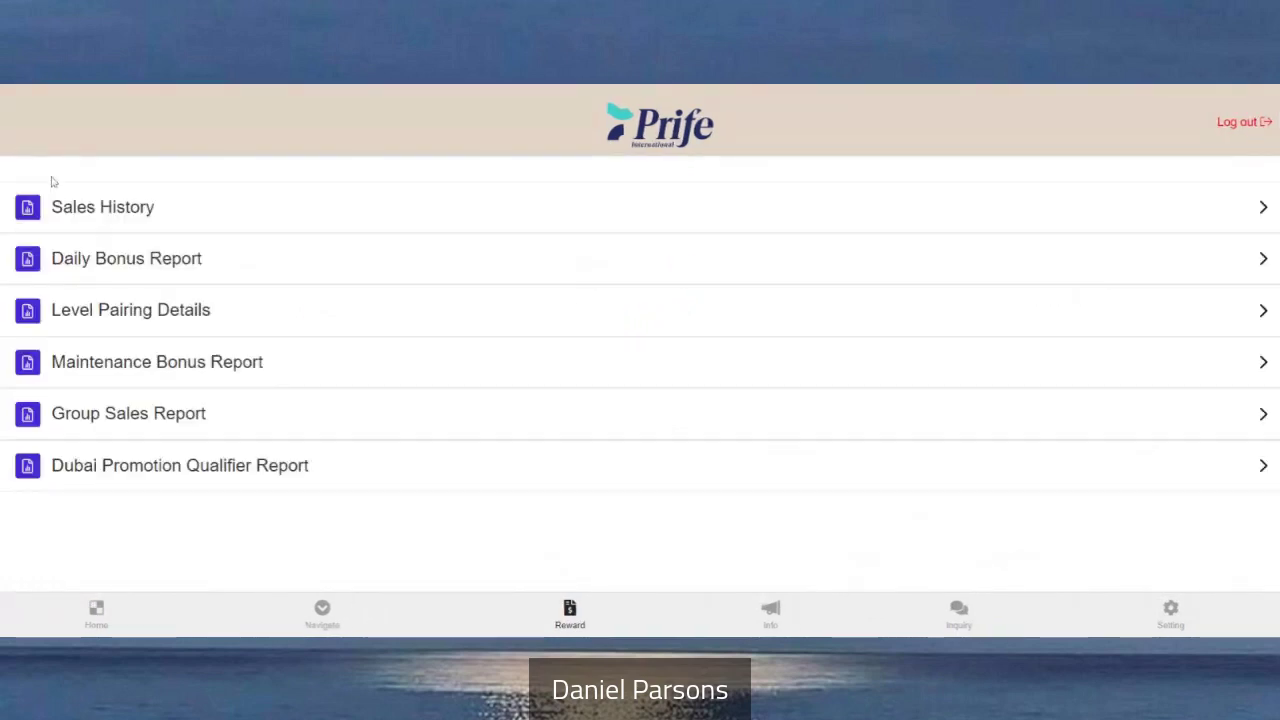